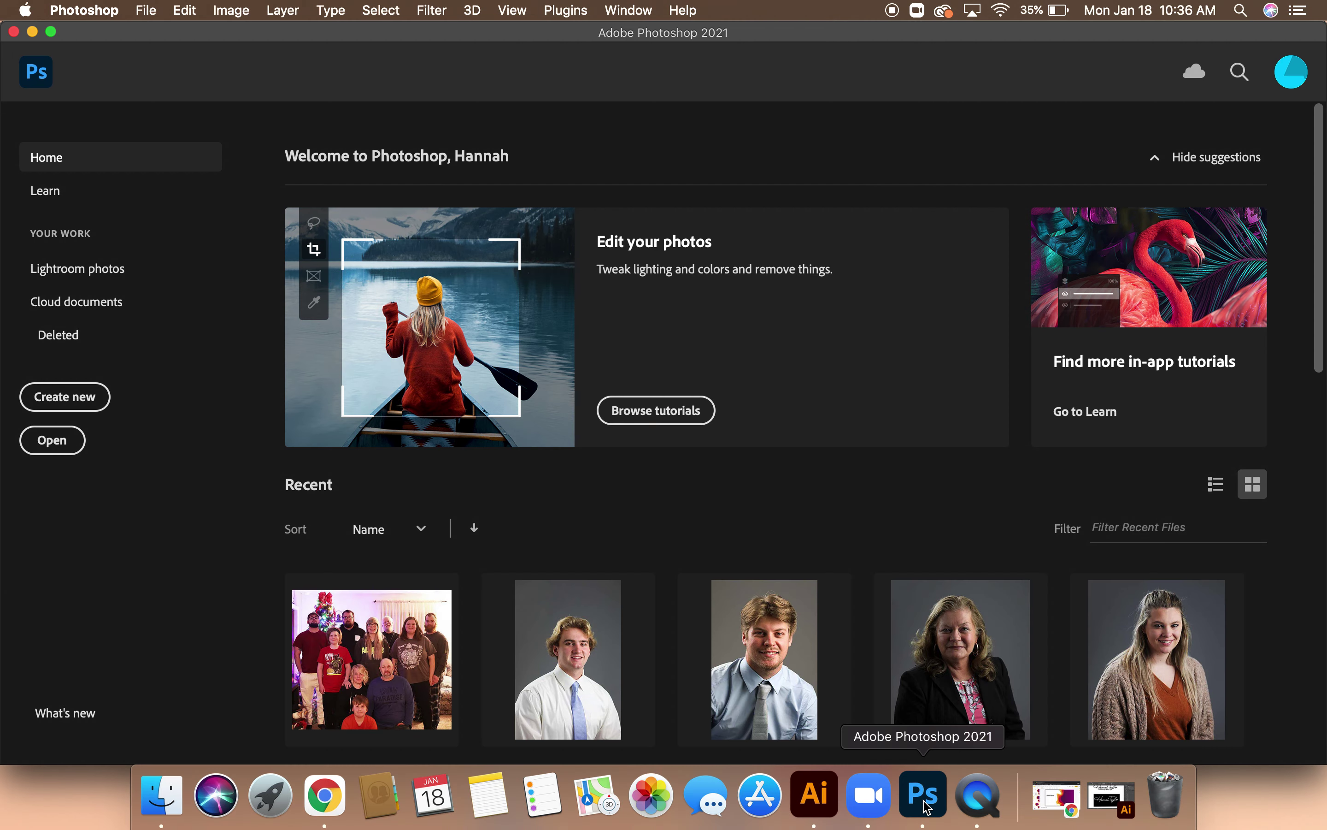
# Step: Open the portrait 3S6A1080.JPG from the Desktop through File > Open
pyautogui.click(150, 14)
pyautogui.click(166, 51)
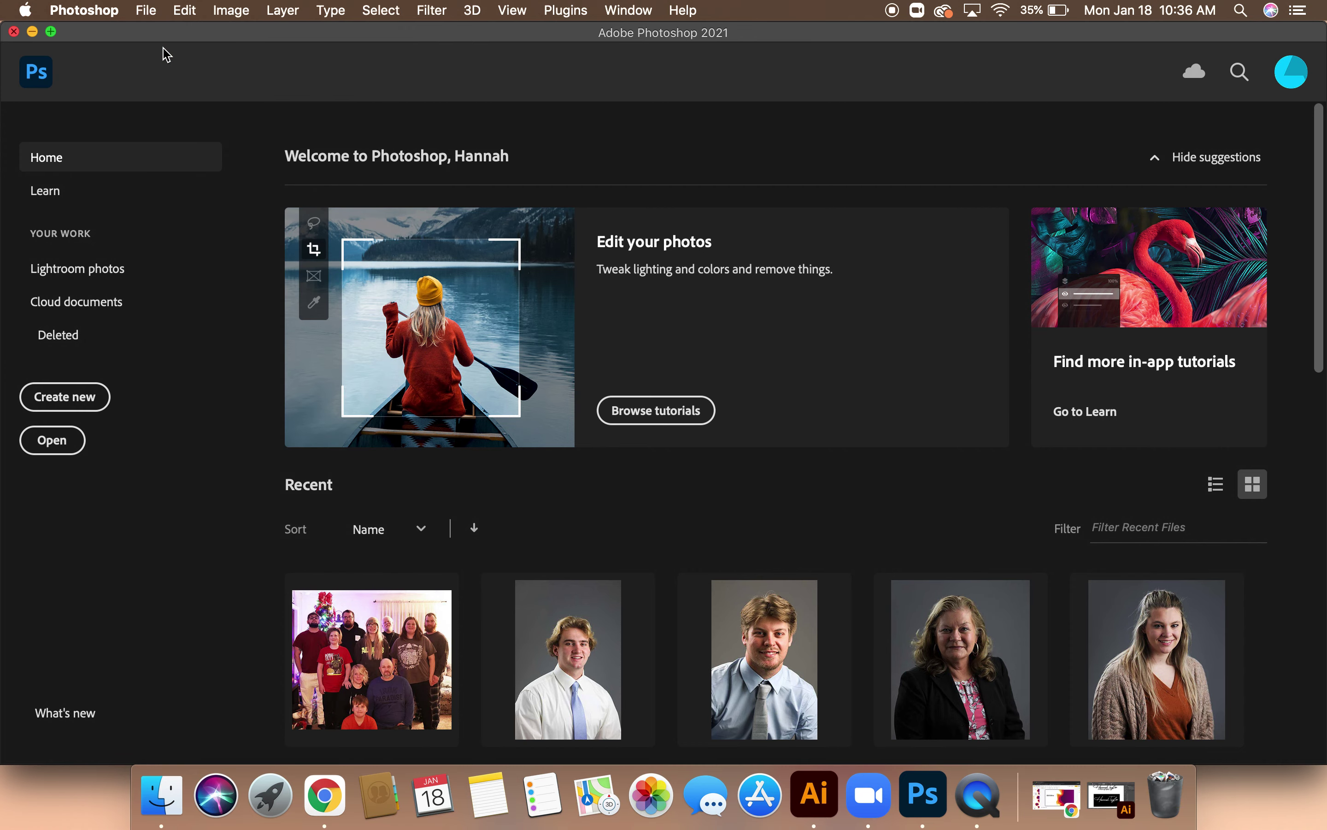
pyautogui.click(889, 217)
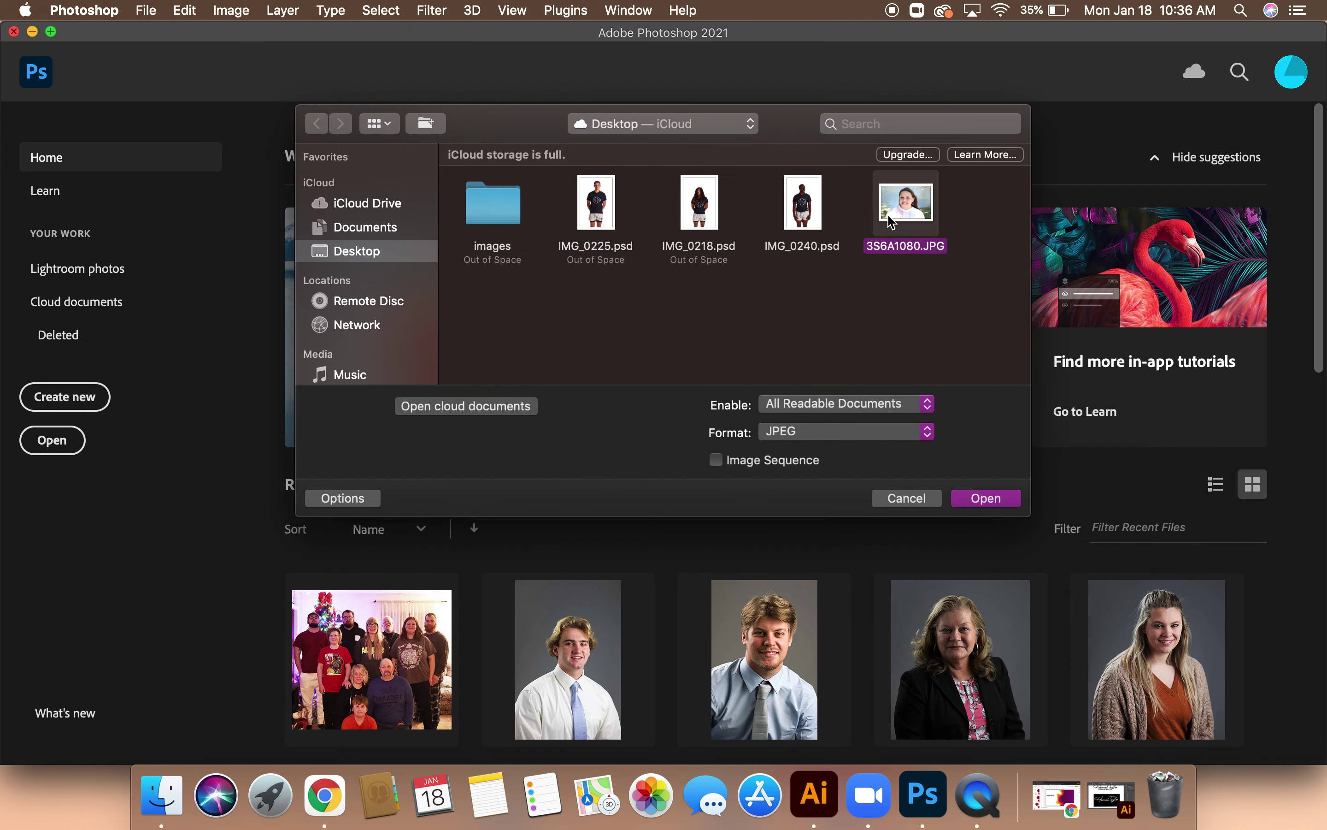
pyautogui.click(978, 506)
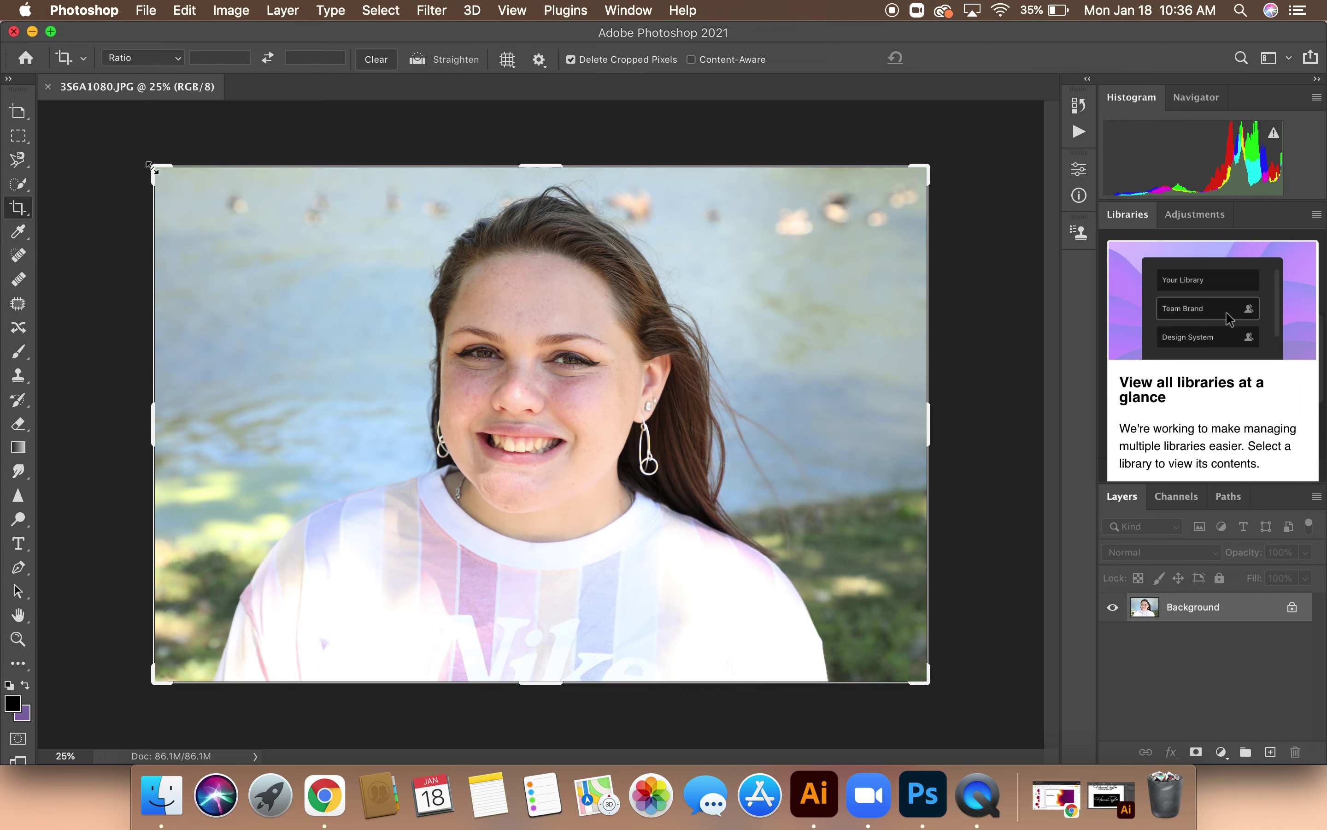
# Step: Narrow the crop from both sides and shift the photo right to frame the woman near-square
pyautogui.moveTo(154, 170); pyautogui.dragTo(204, 174)
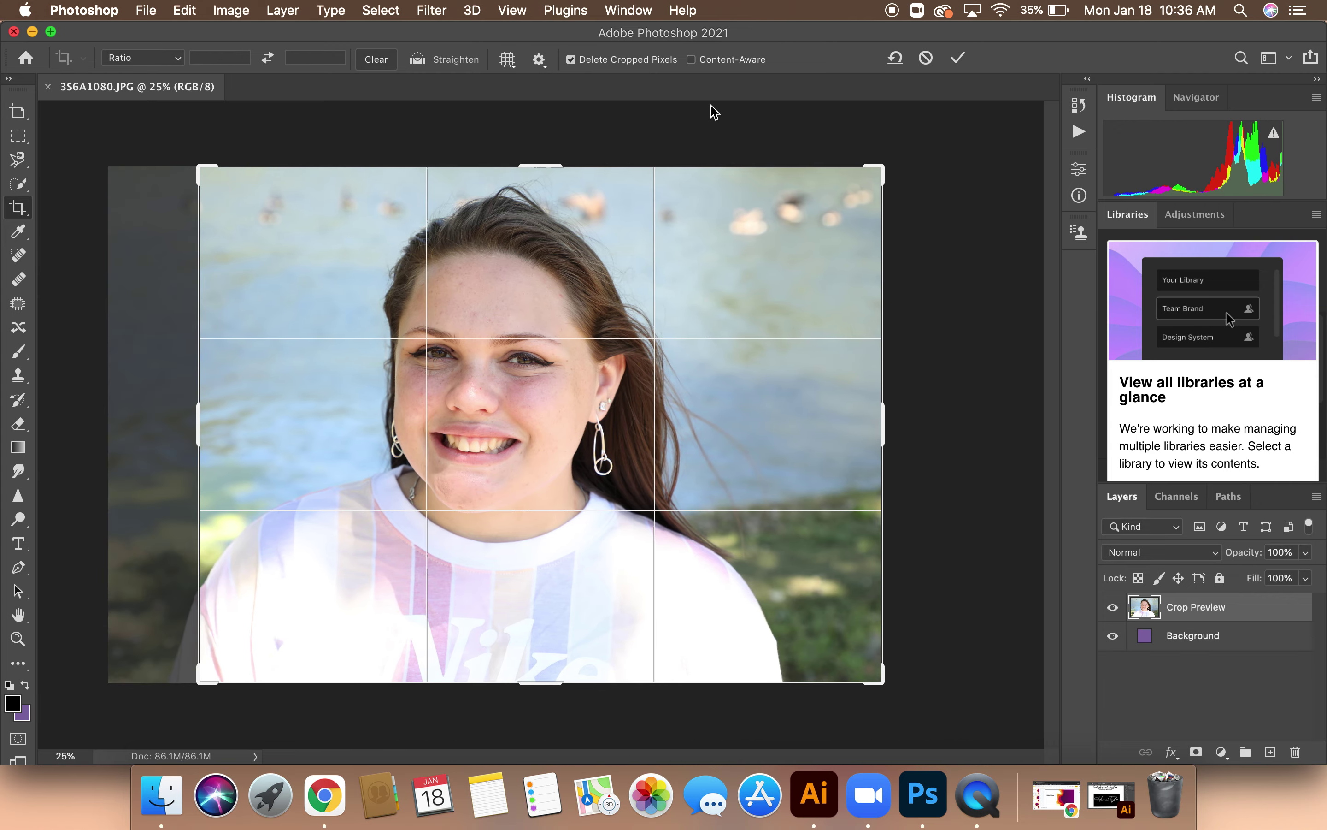
pyautogui.moveTo(877, 181); pyautogui.dragTo(829, 173)
pyautogui.moveTo(250, 173); pyautogui.dragTo(280, 178)
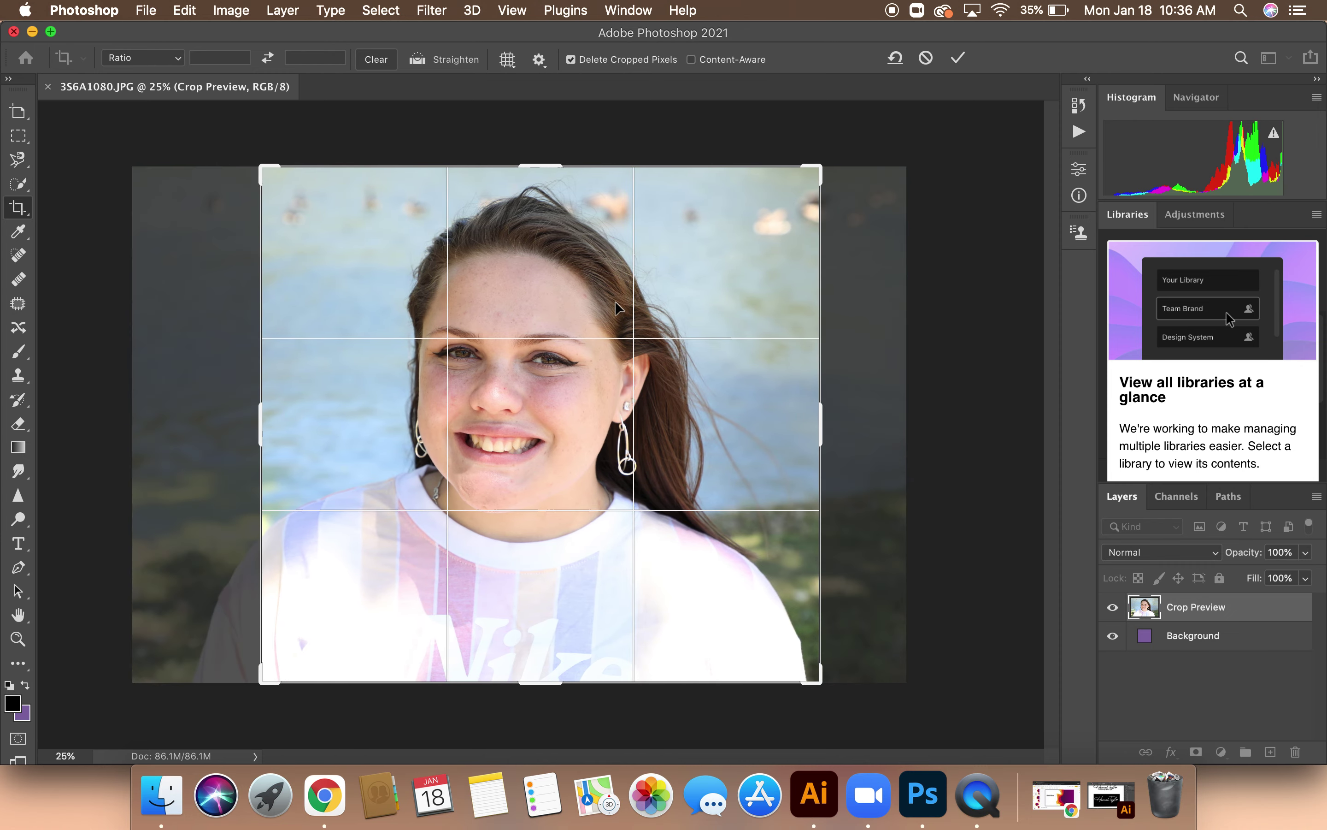
pyautogui.moveTo(574, 443); pyautogui.dragTo(582, 443)
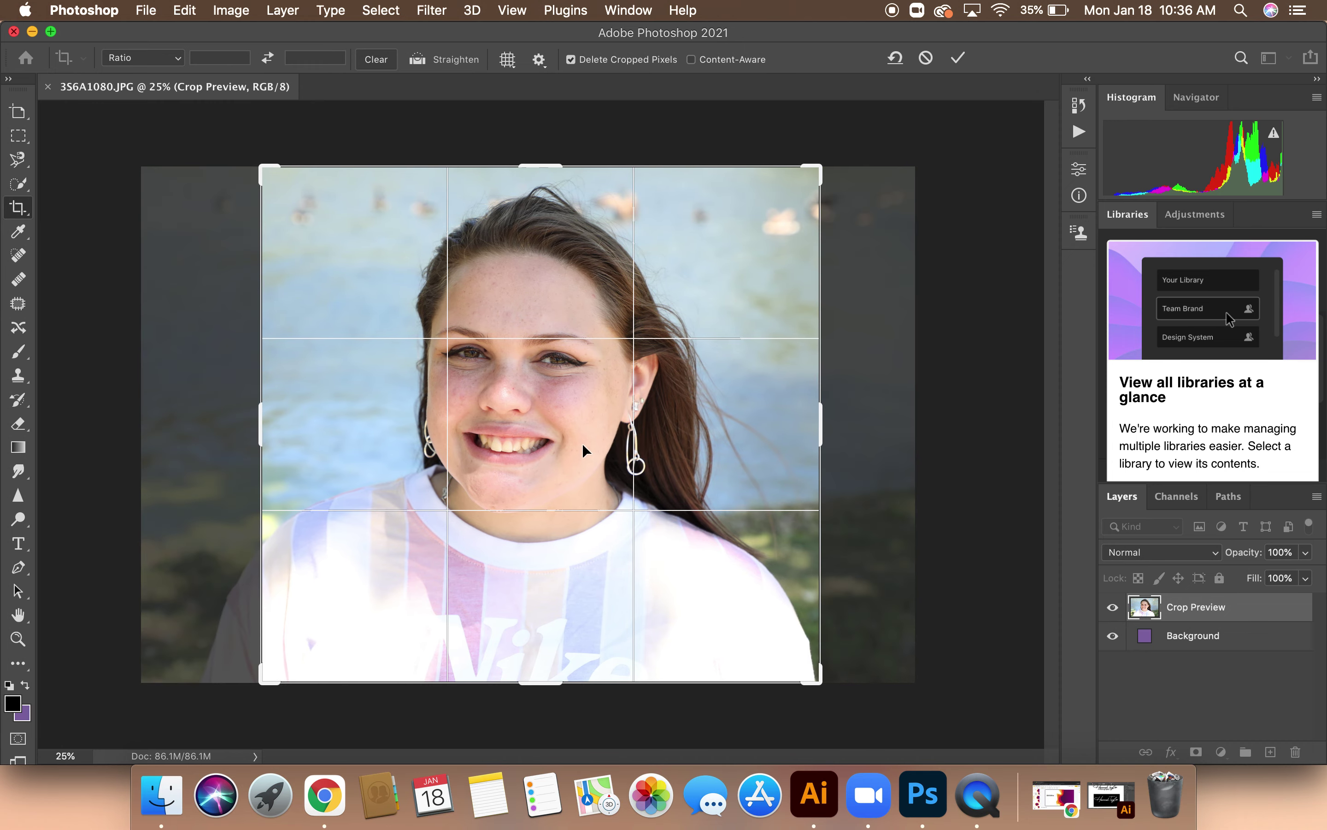
pyautogui.press('Return')
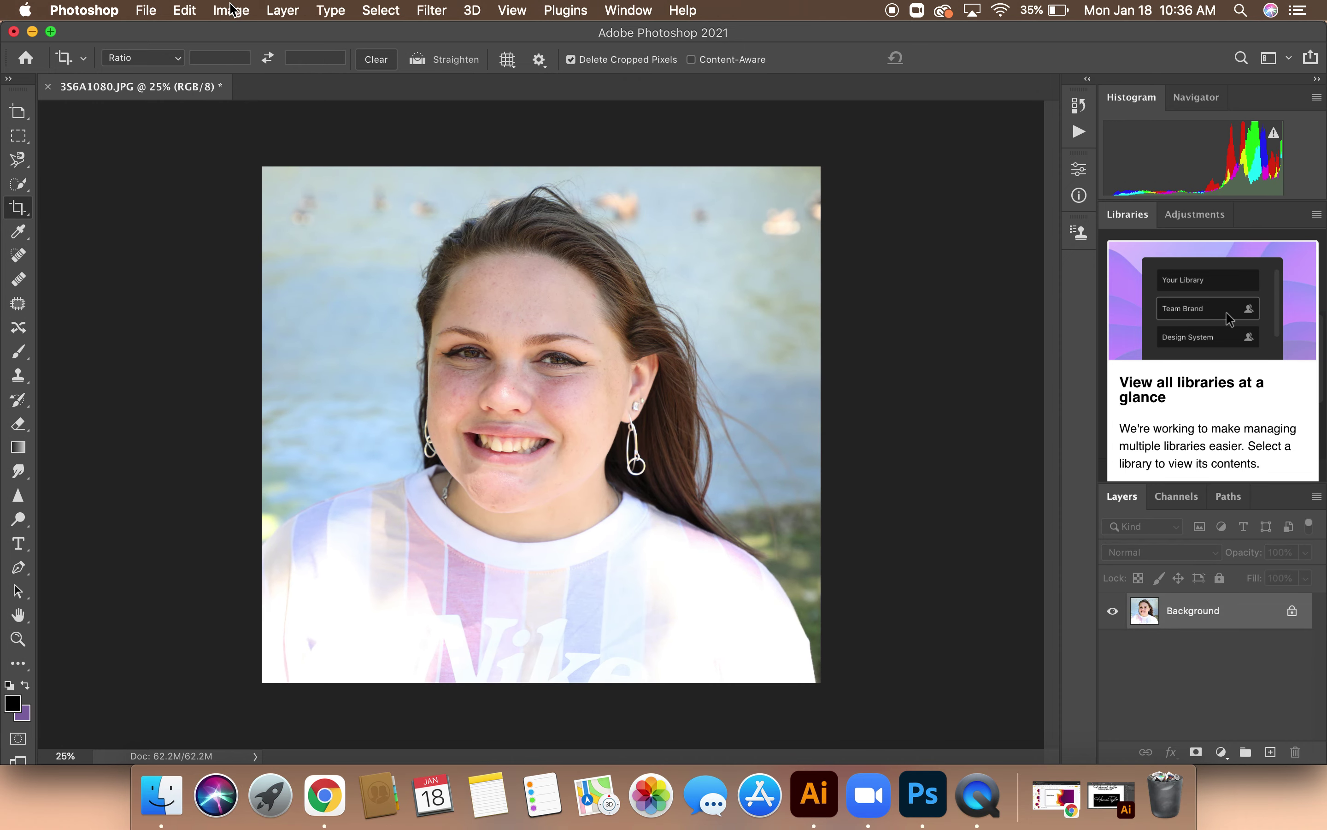
# Step: Apply Image > Adjustments > Brightness/Contrast with Brightness -5 and Contrast 11
pyautogui.click(231, 11)
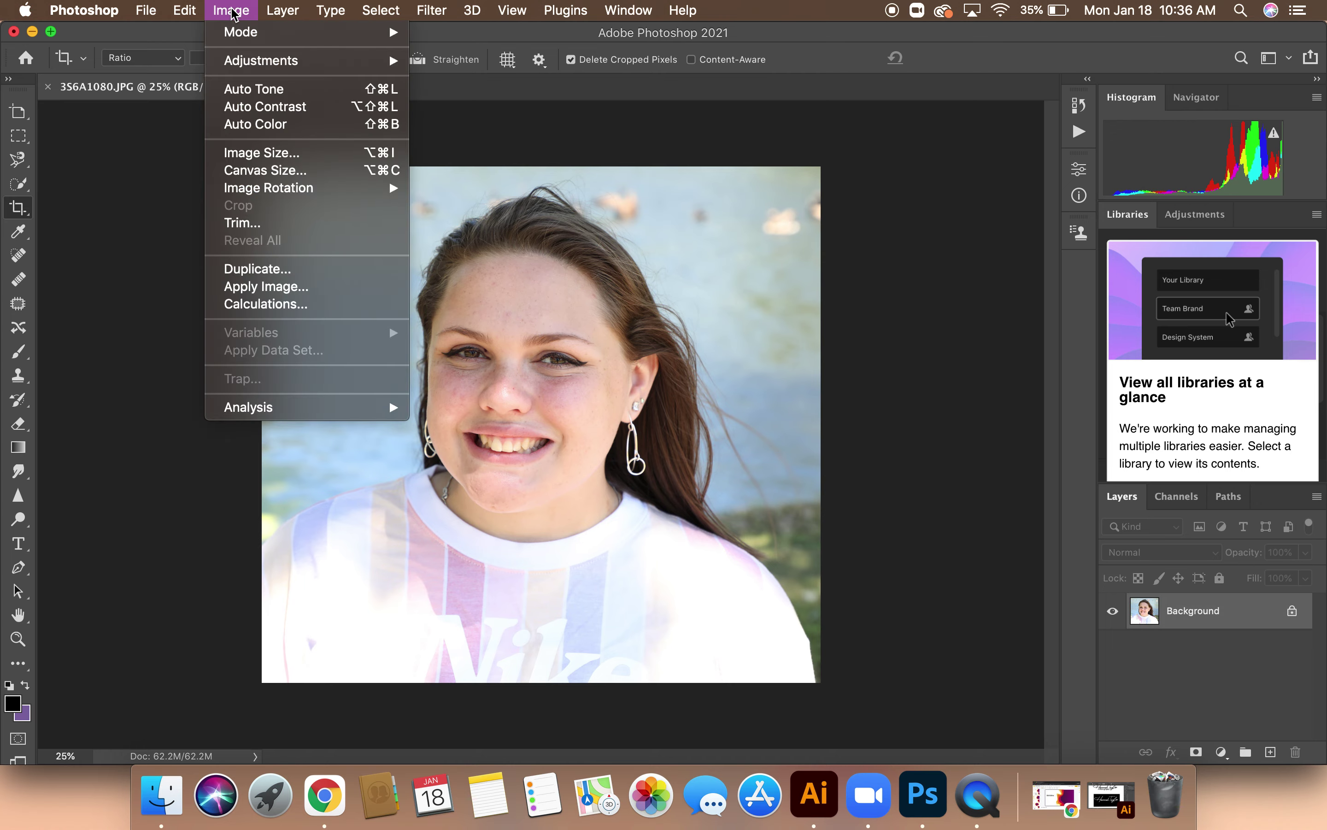
pyautogui.moveTo(255, 61)
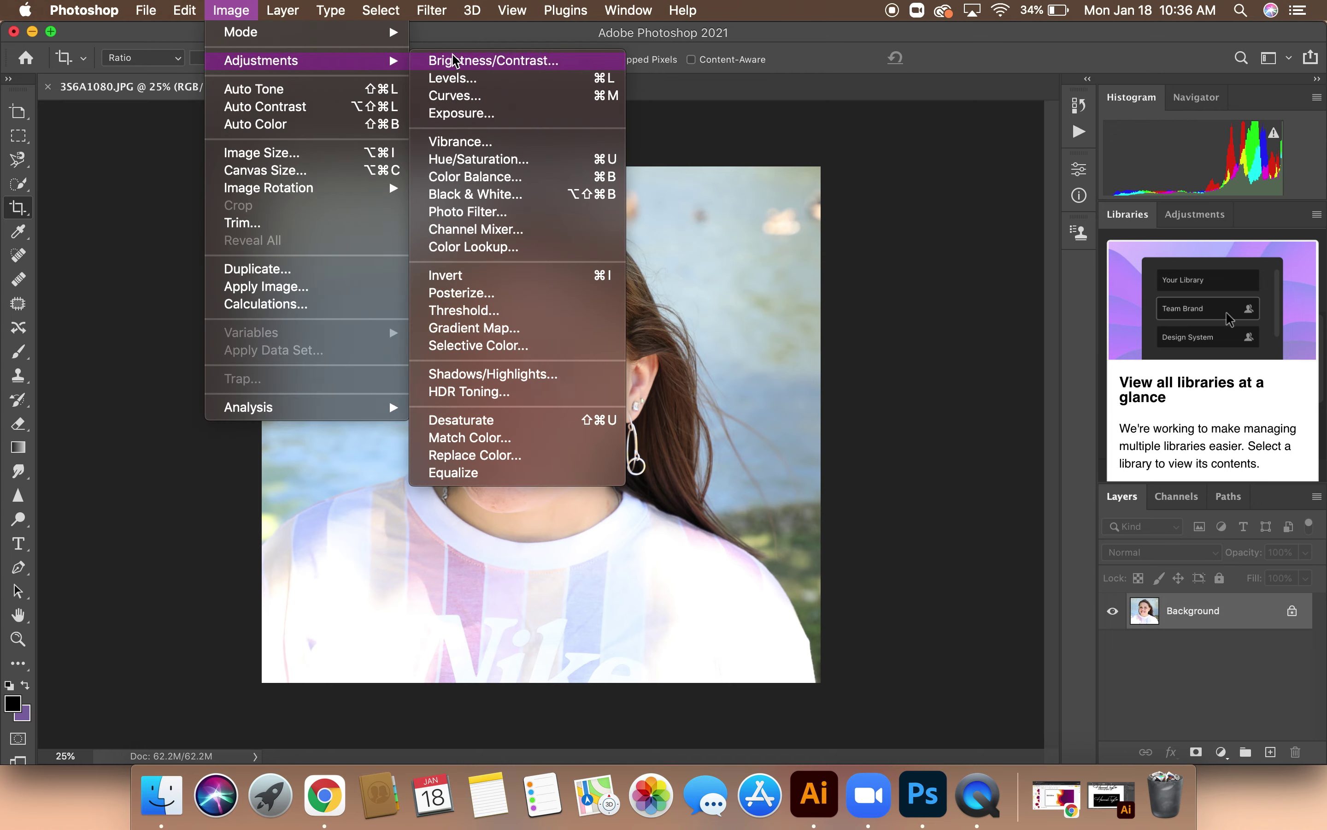
pyautogui.click(476, 62)
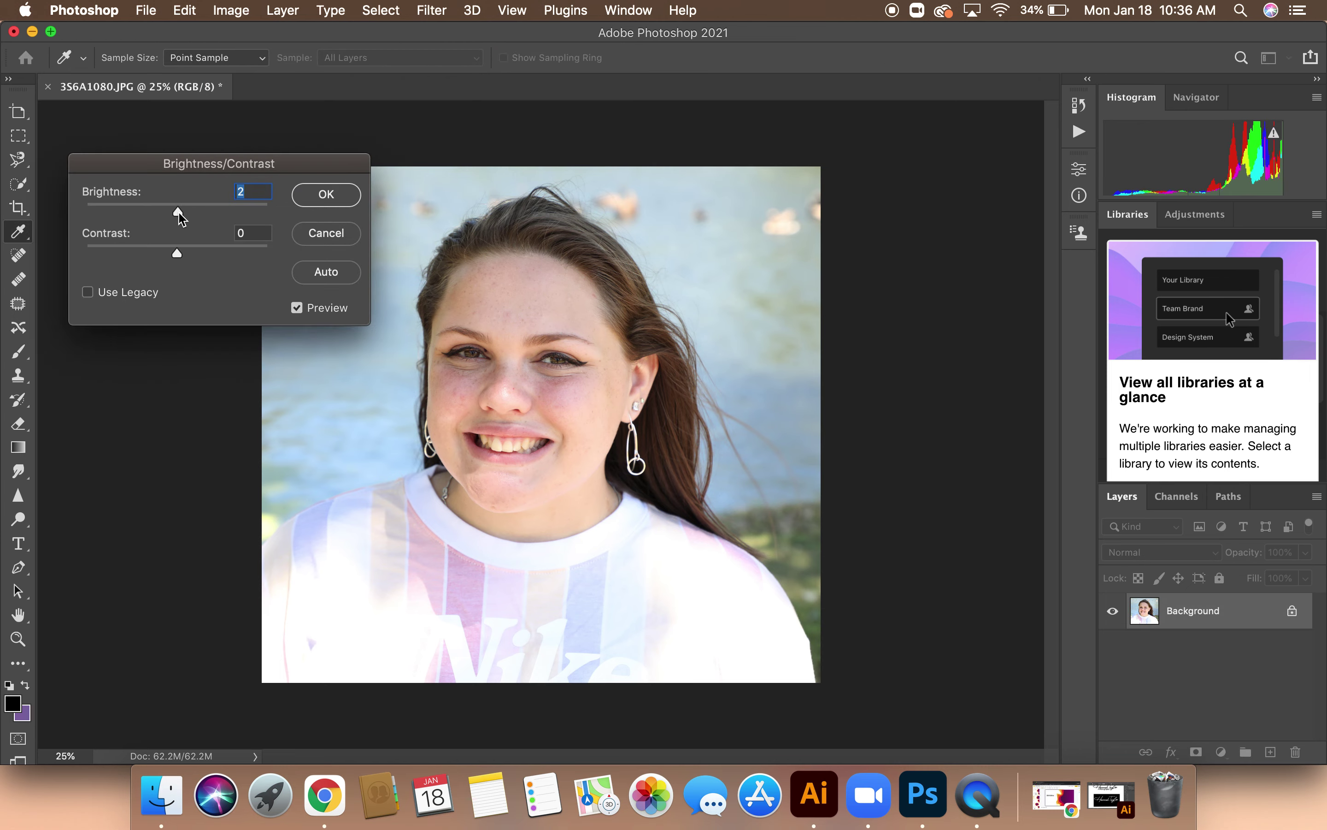
pyautogui.moveTo(179, 210); pyautogui.dragTo(188, 254)
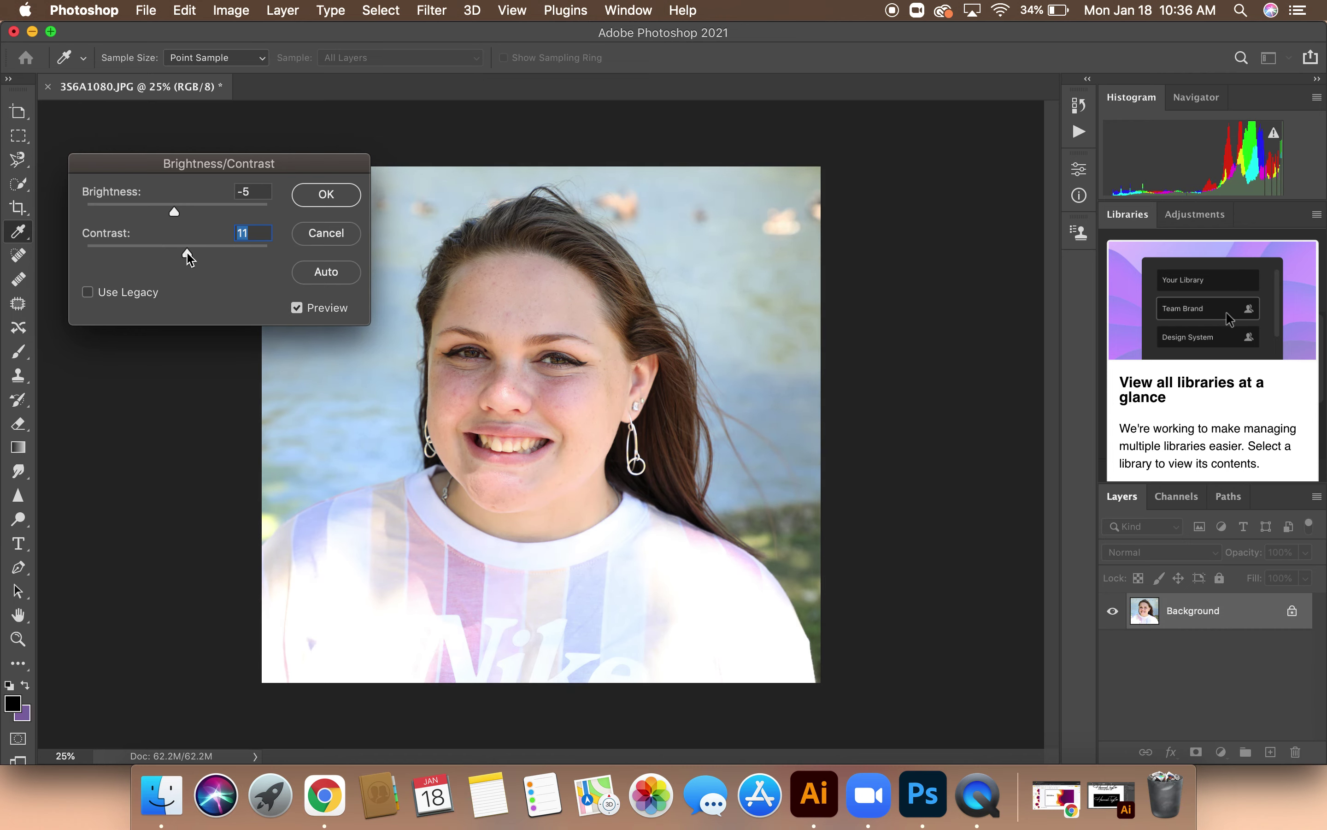
pyautogui.click(325, 197)
pyautogui.press('c')
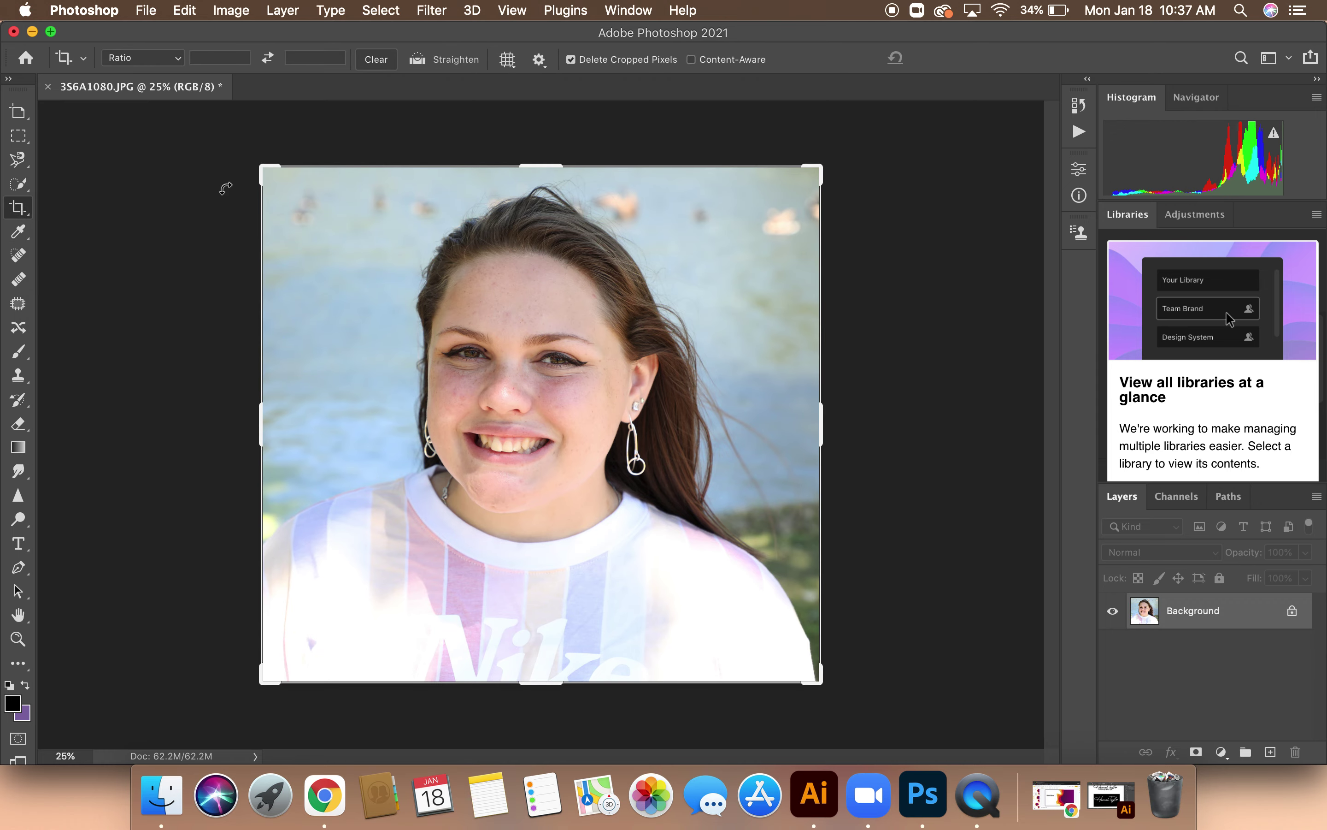
# Step: Apply Filter > Sharpen > Sharpen to the whole photo
pyautogui.click(430, 11)
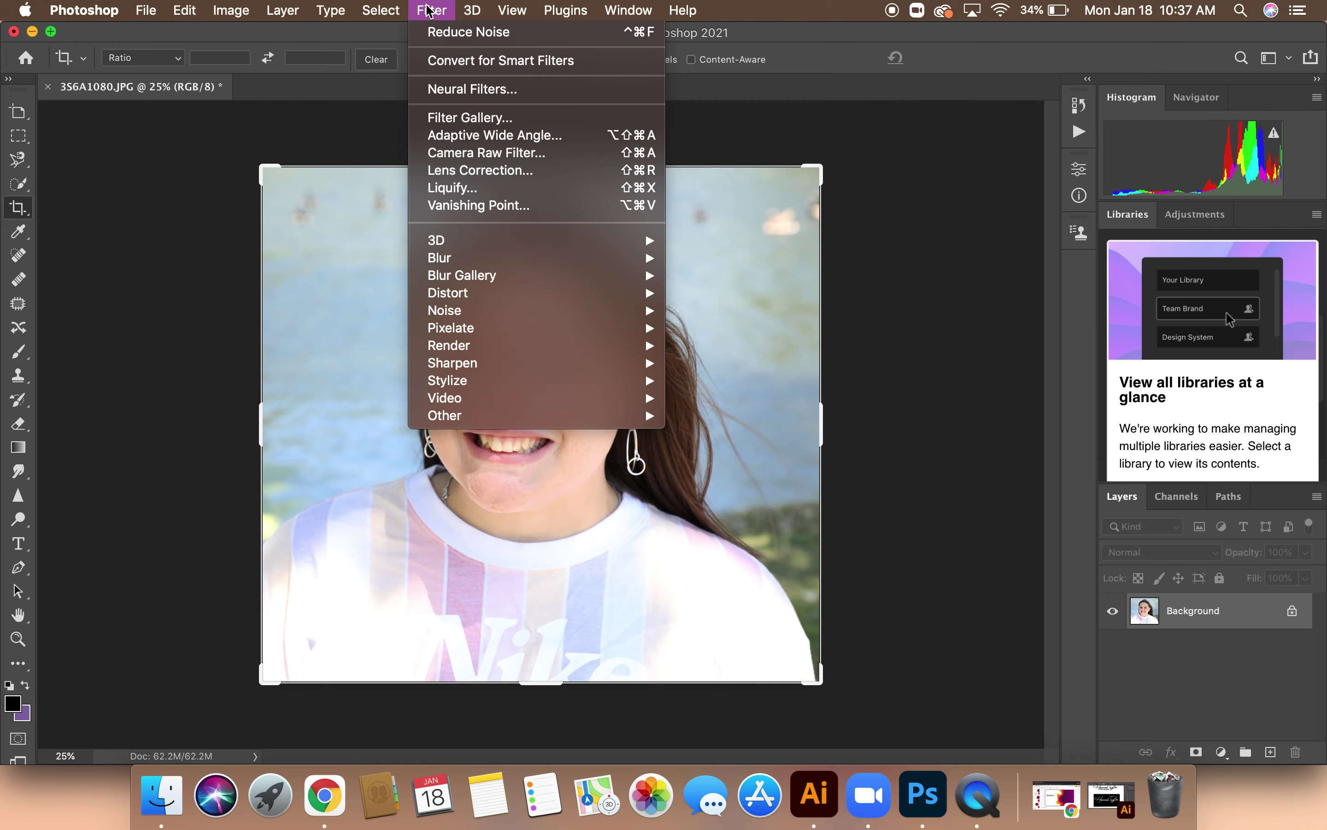
pyautogui.moveTo(473, 372)
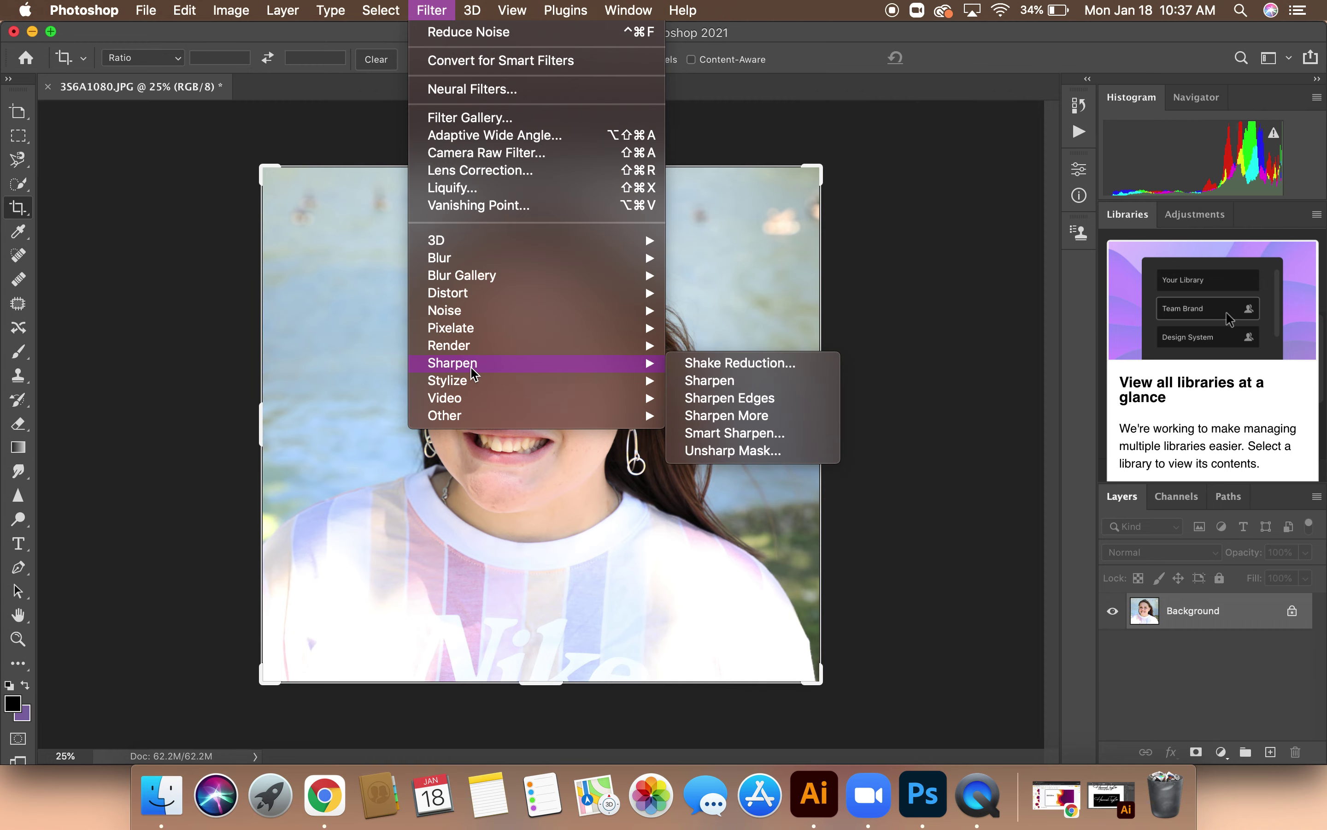
pyautogui.click(692, 382)
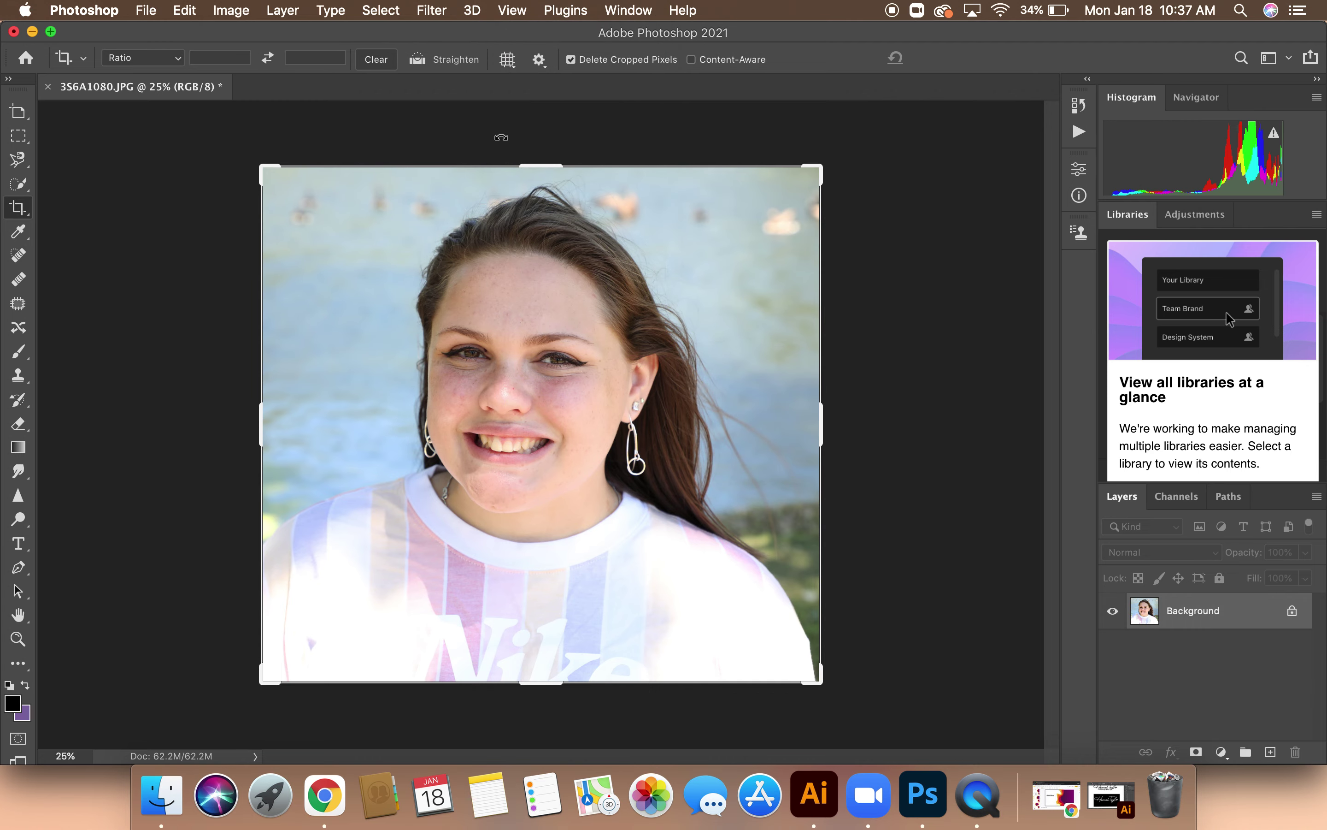
# Step: Bring up the Filter > Noise > Reduce Noise dialog
pyautogui.click(433, 11)
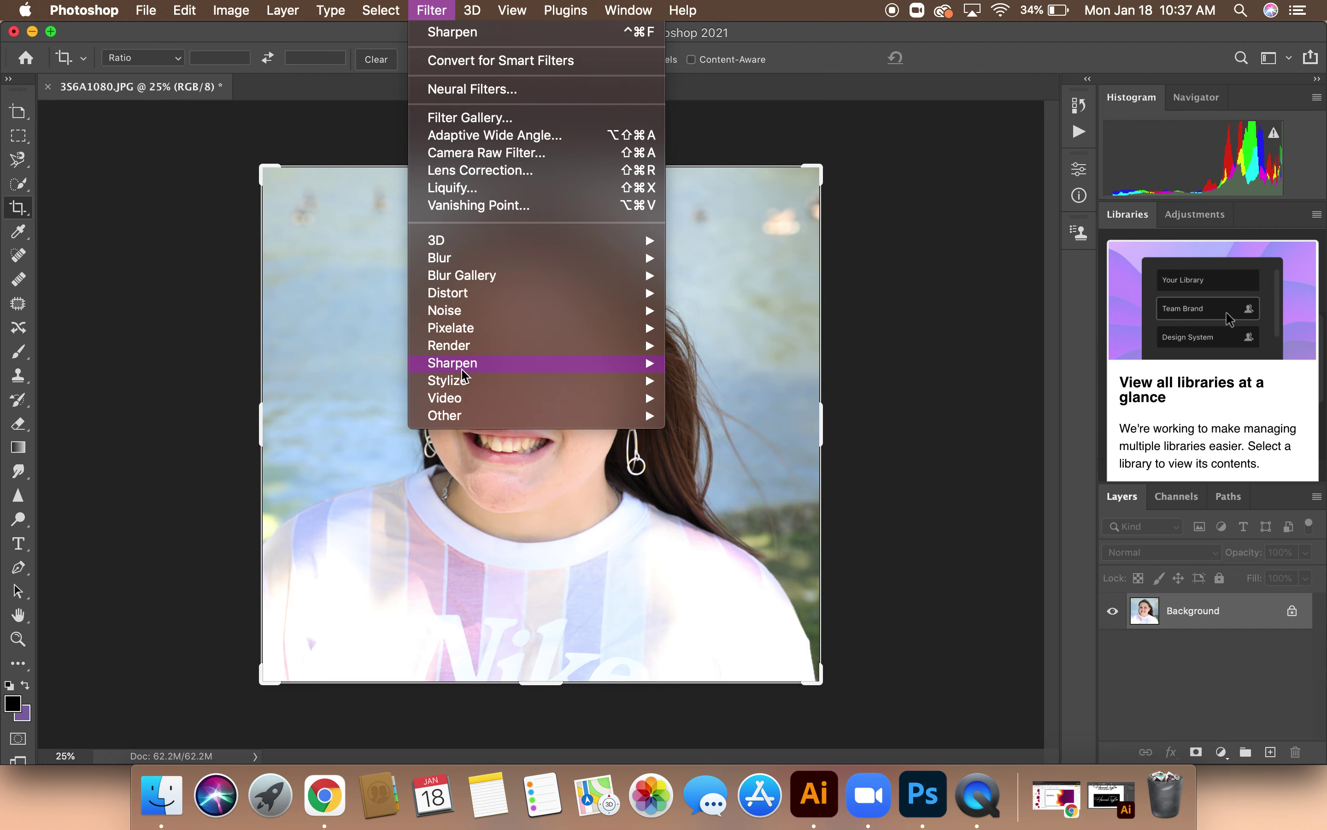
pyautogui.moveTo(462, 321)
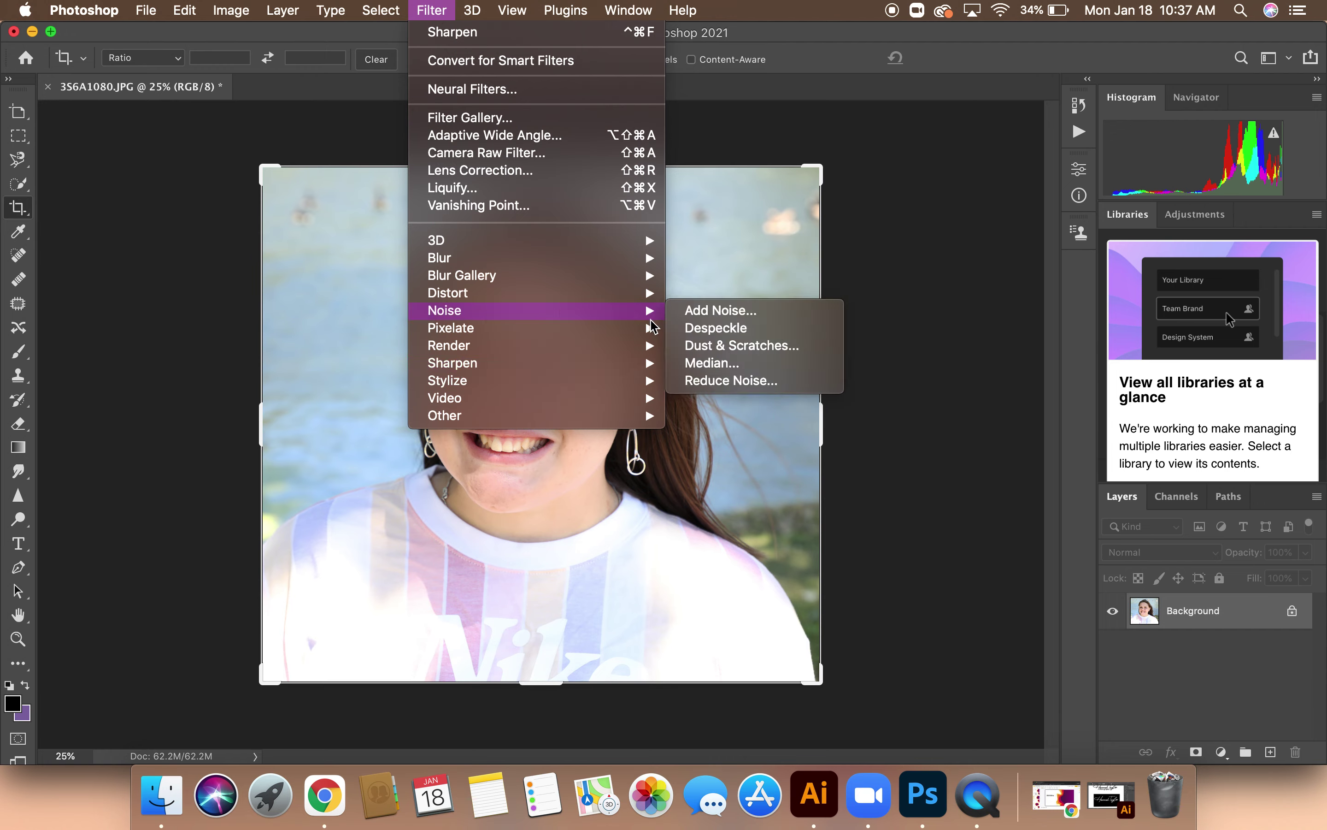
pyautogui.click(724, 380)
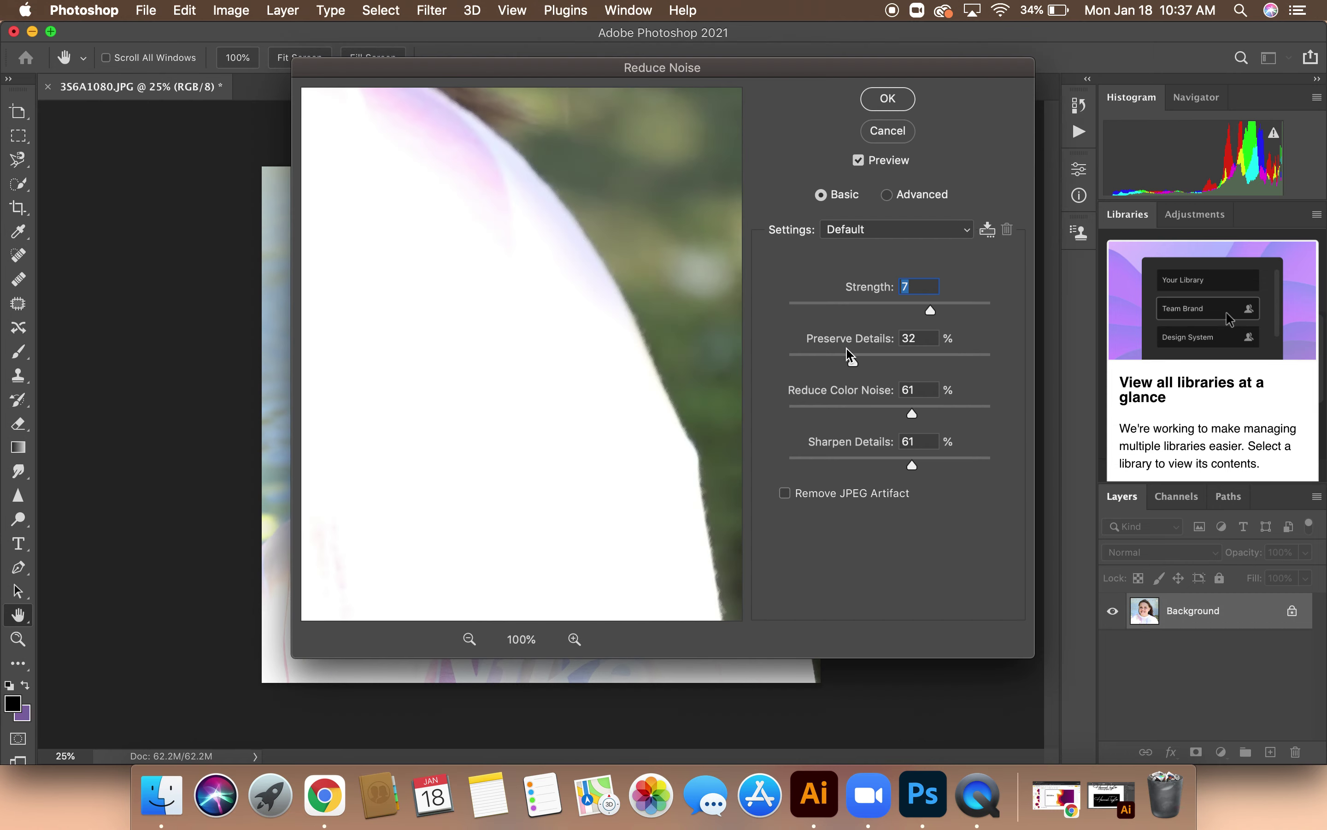
# Step: Check hair, earring and face, then apply Strength 6, Details 38%, Color Noise 55%, Sharpen 59%
pyautogui.moveTo(346, 139); pyautogui.dragTo(663, 388)
pyautogui.moveTo(373, 148); pyautogui.dragTo(645, 385)
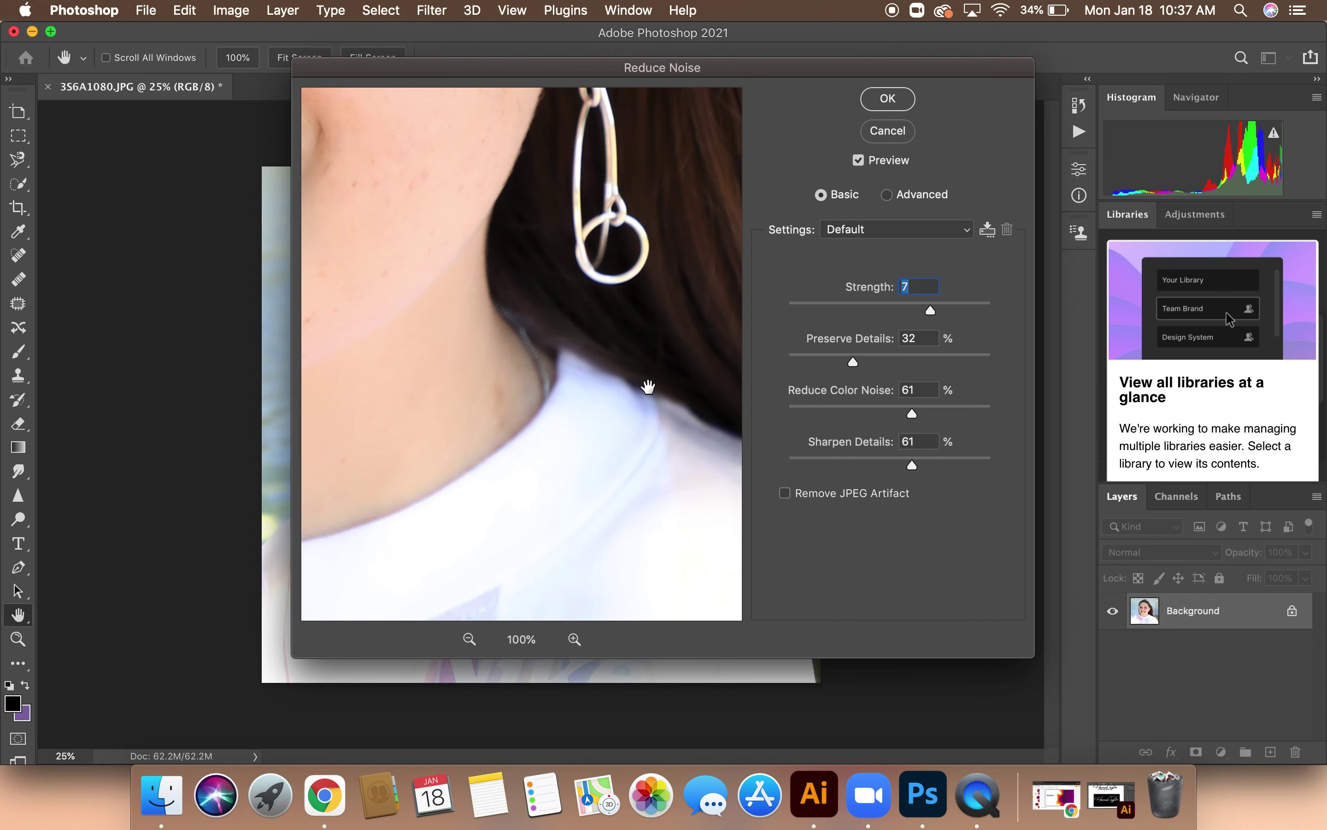
pyautogui.moveTo(438, 208); pyautogui.dragTo(567, 406)
pyautogui.moveTo(477, 198); pyautogui.dragTo(566, 320)
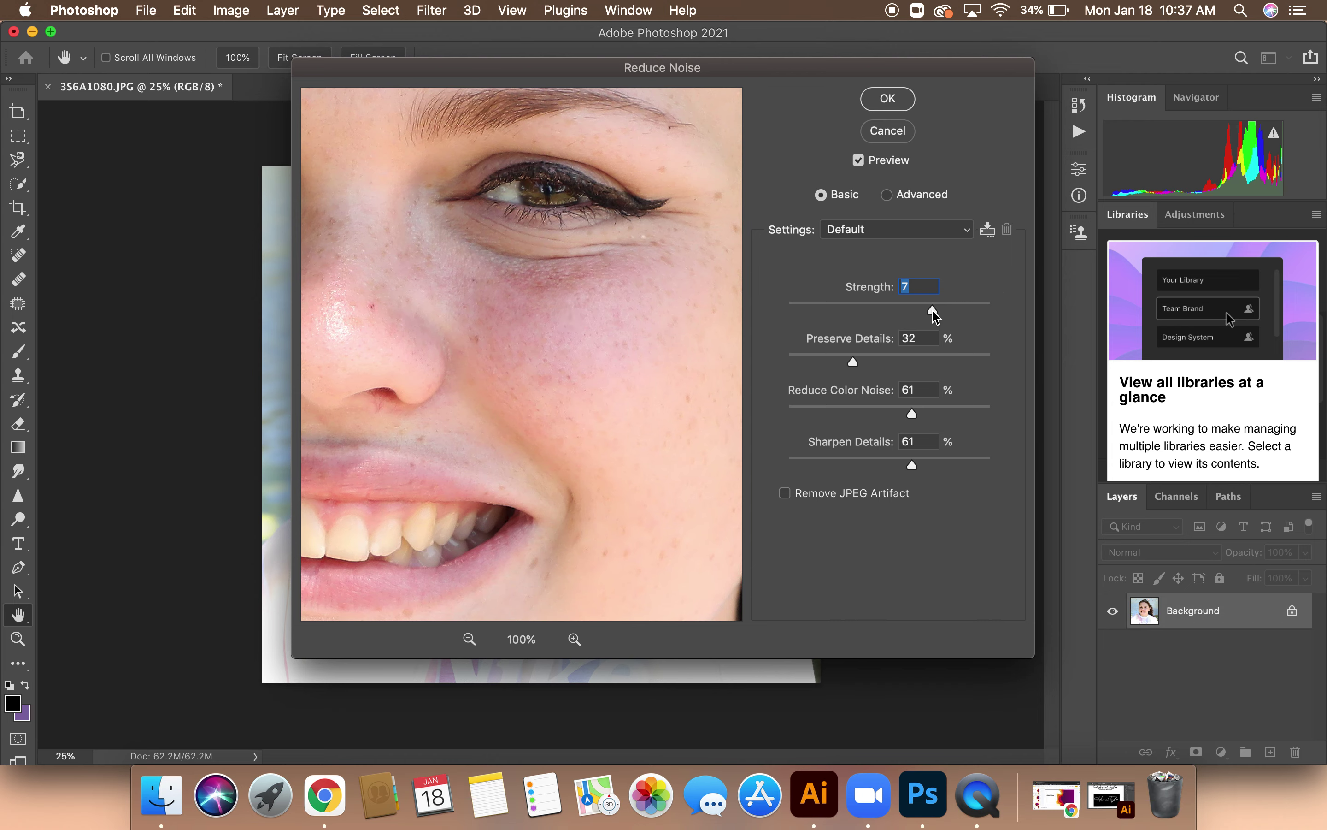
pyautogui.moveTo(932, 311); pyautogui.dragTo(921, 311)
pyautogui.moveTo(854, 361); pyautogui.dragTo(868, 358)
pyautogui.moveTo(912, 413); pyautogui.dragTo(902, 416)
pyautogui.moveTo(913, 467); pyautogui.dragTo(909, 475)
pyautogui.click(897, 106)
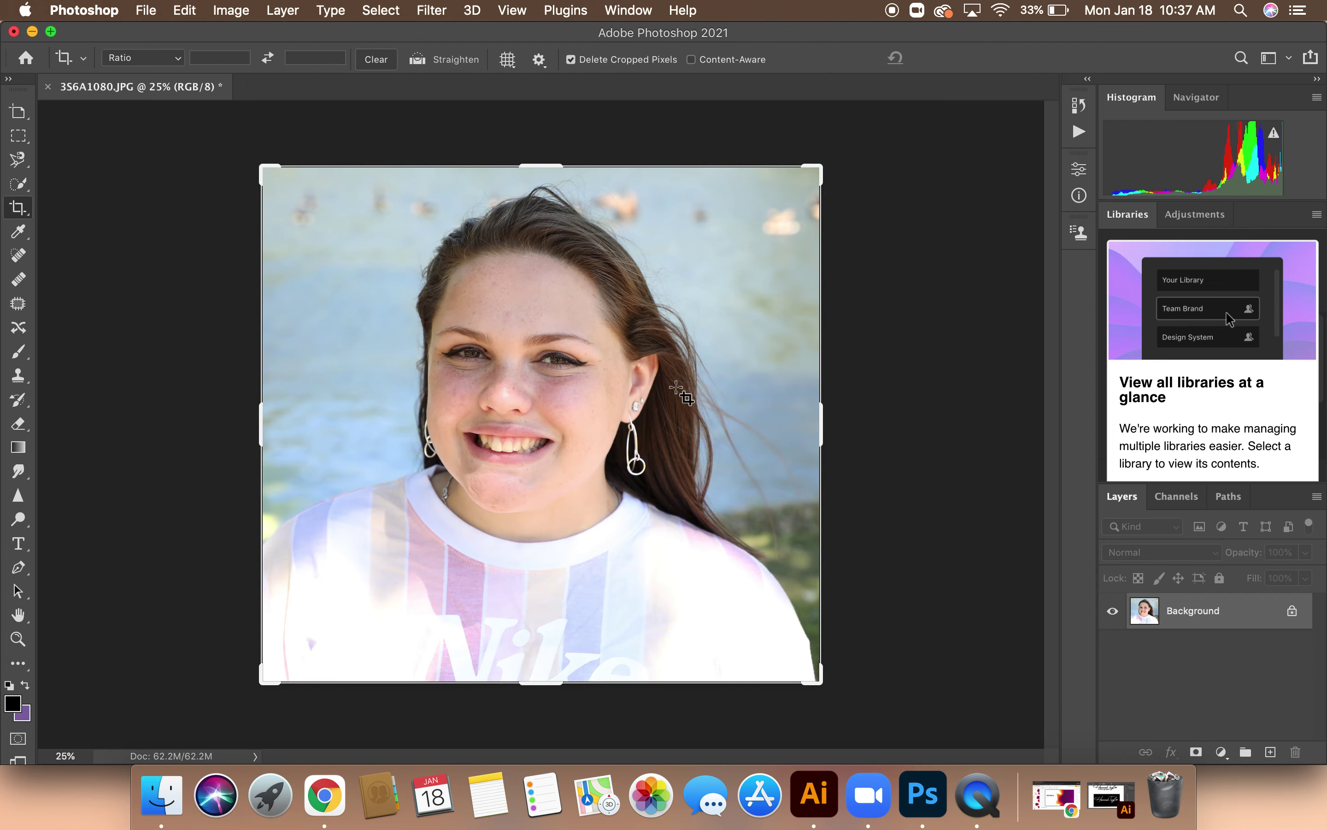
# Step: With the Spot Healing Brush, heal the dark mole and another blemish on the chin
pyautogui.click(19, 256)
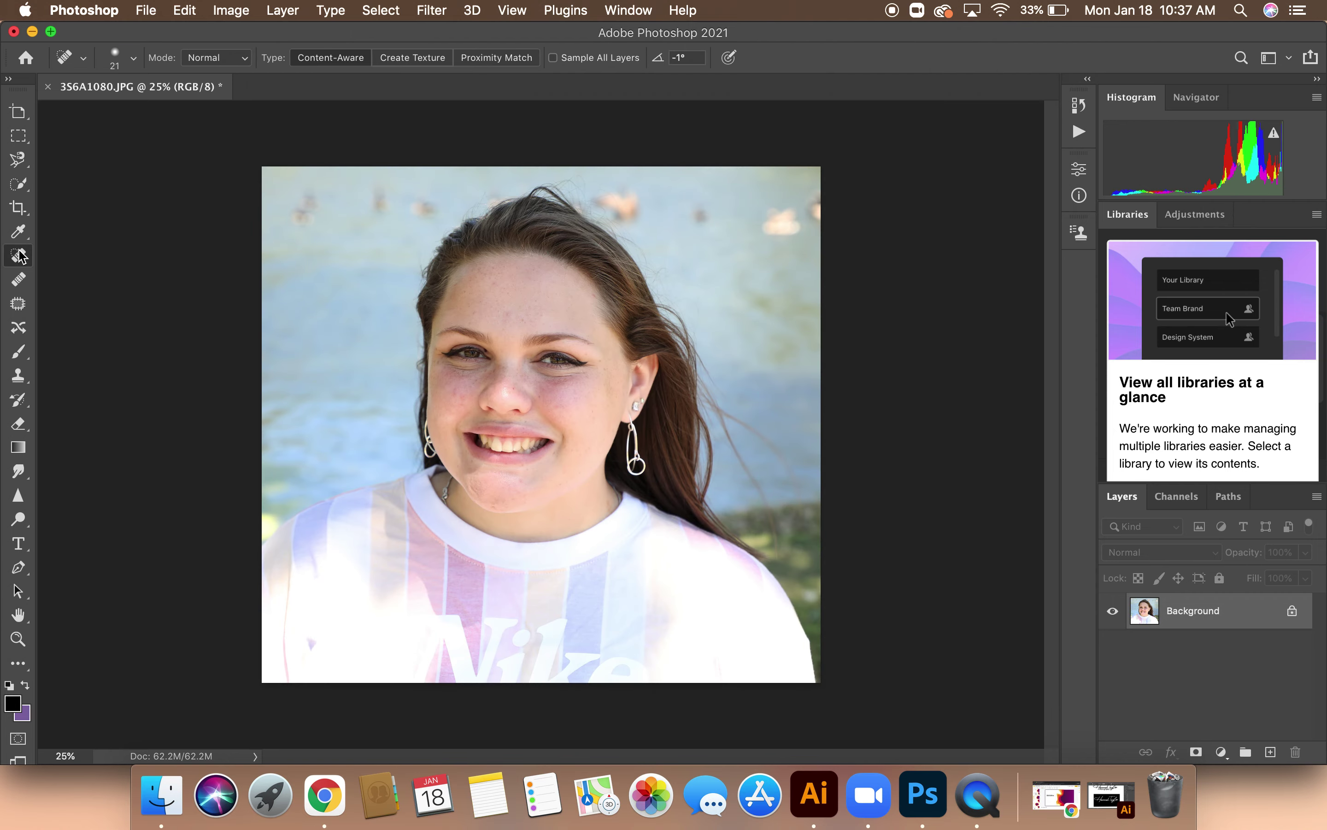
pyautogui.scroll(5, 540, 420)
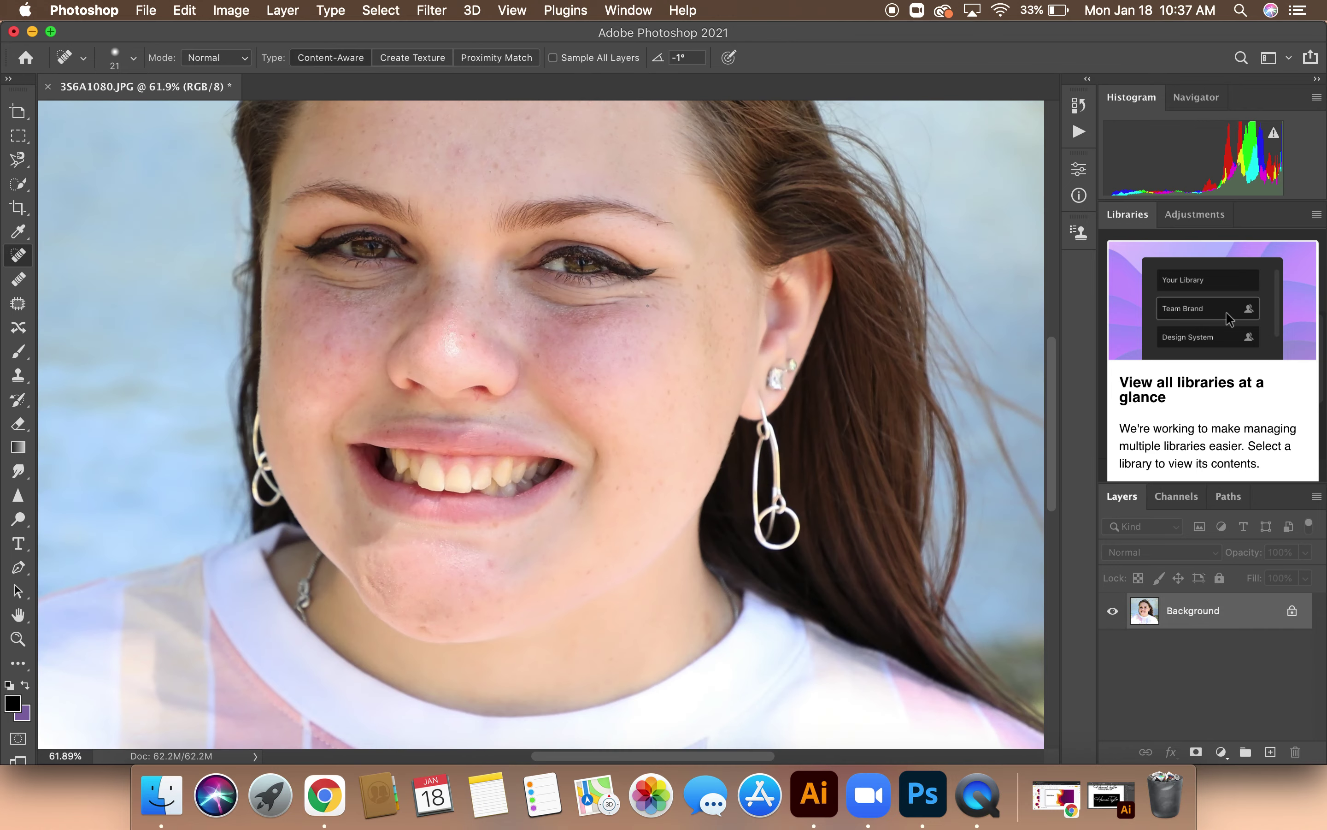
pyautogui.scroll(3, 617, 368)
pyautogui.scroll(-3, 617, 369)
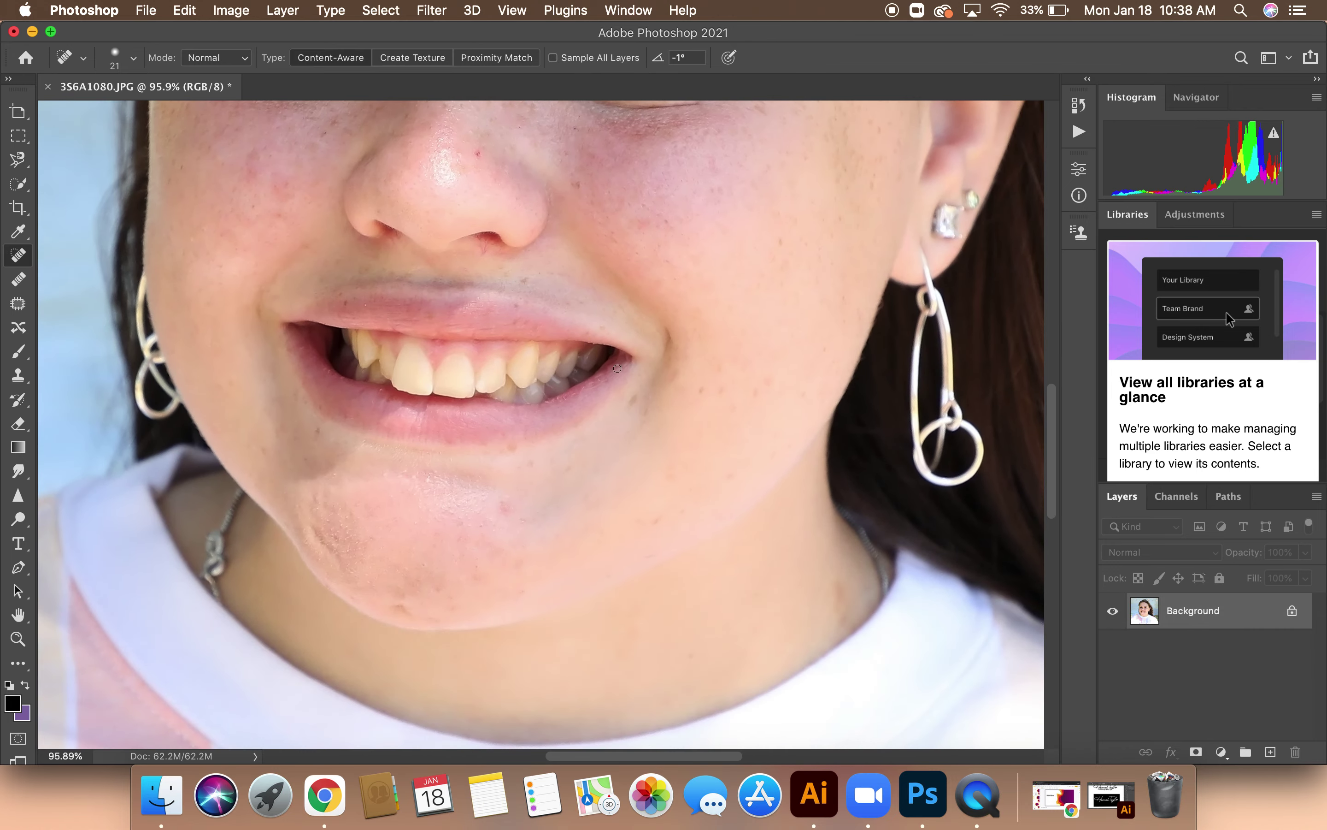
pyautogui.scroll(2, 509, 491)
pyautogui.scroll(-2, 508, 490)
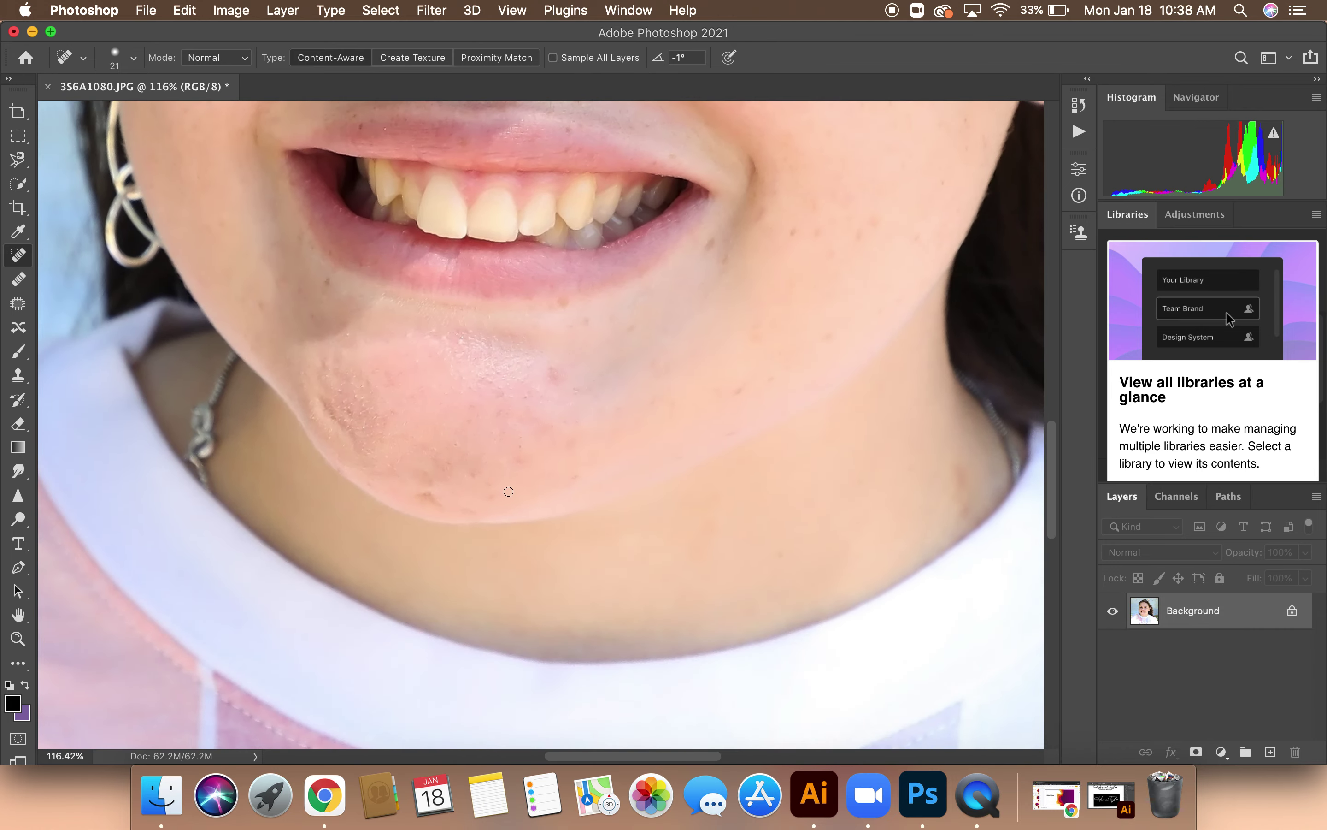
pyautogui.click(425, 499)
pyautogui.click(555, 372)
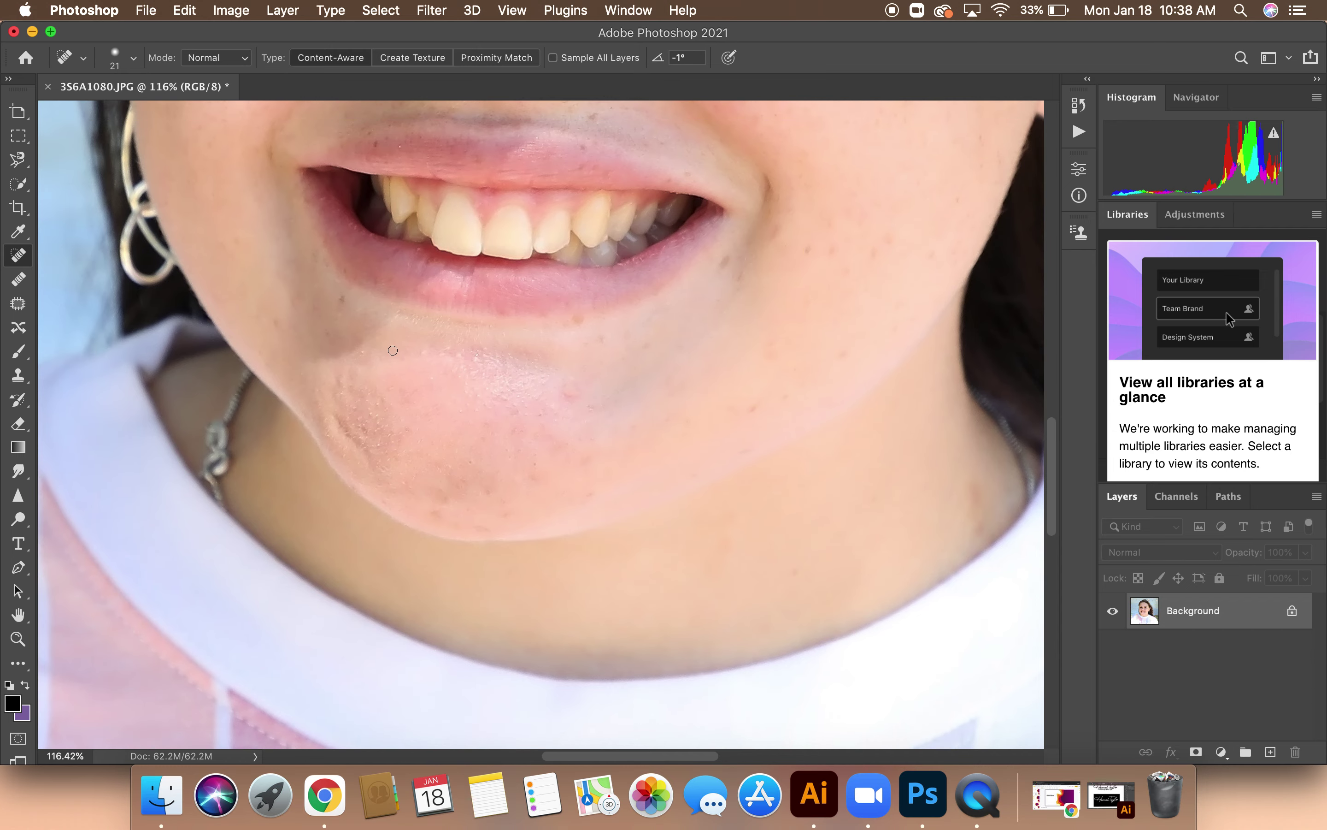
# Step: Heal the dark forehead blemish and several smaller spots across the forehead
pyautogui.scroll(2, 393, 351)
pyautogui.scroll(1, 392, 350)
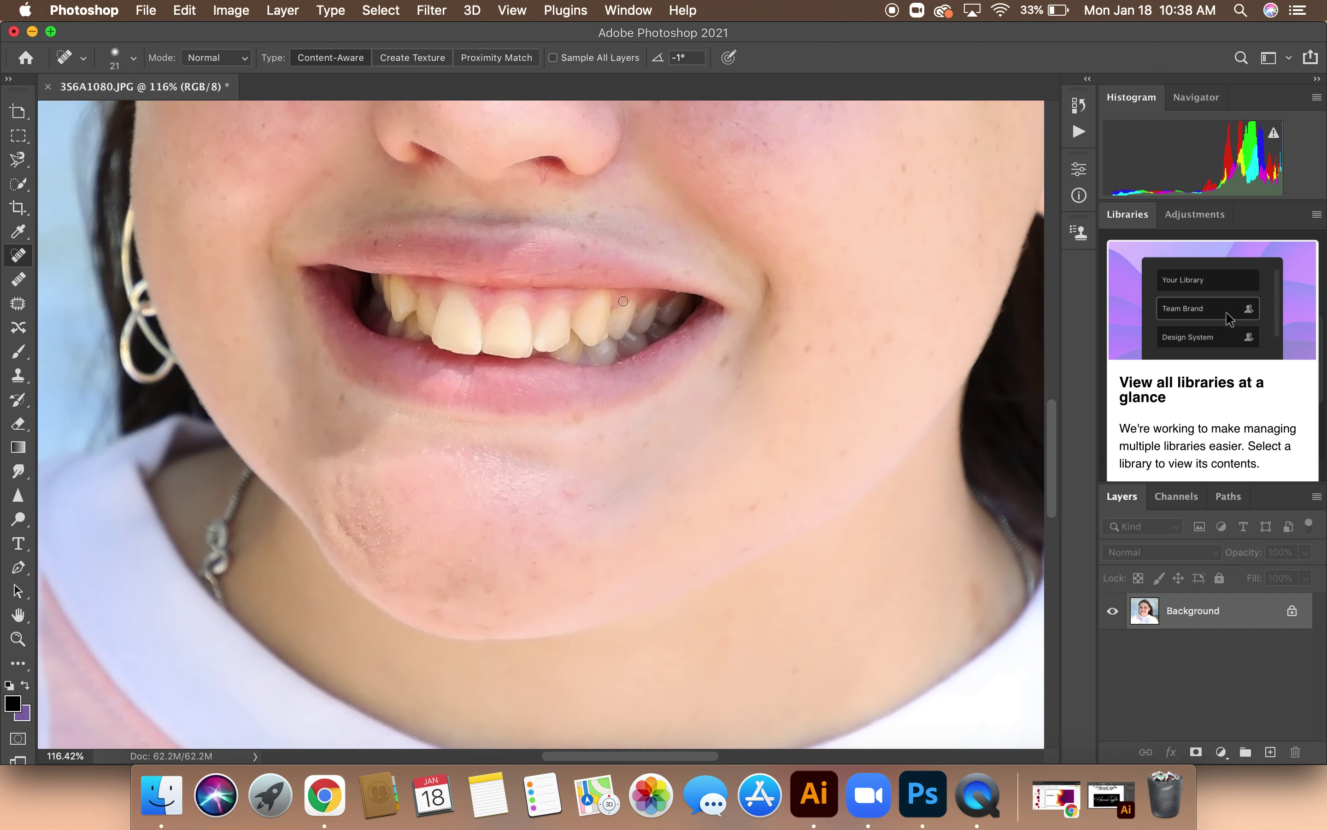
pyautogui.scroll(2, 624, 301)
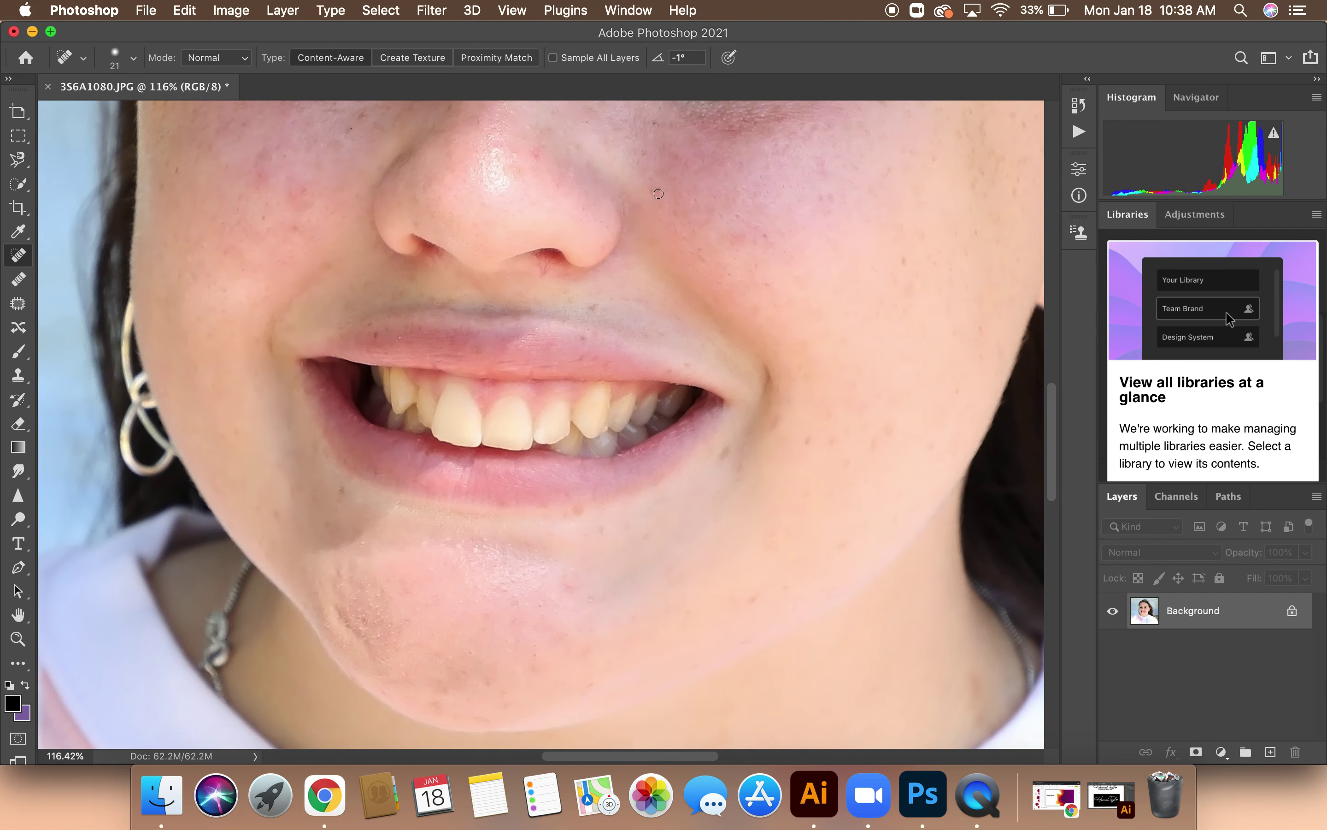
pyautogui.scroll(6, 656, 192)
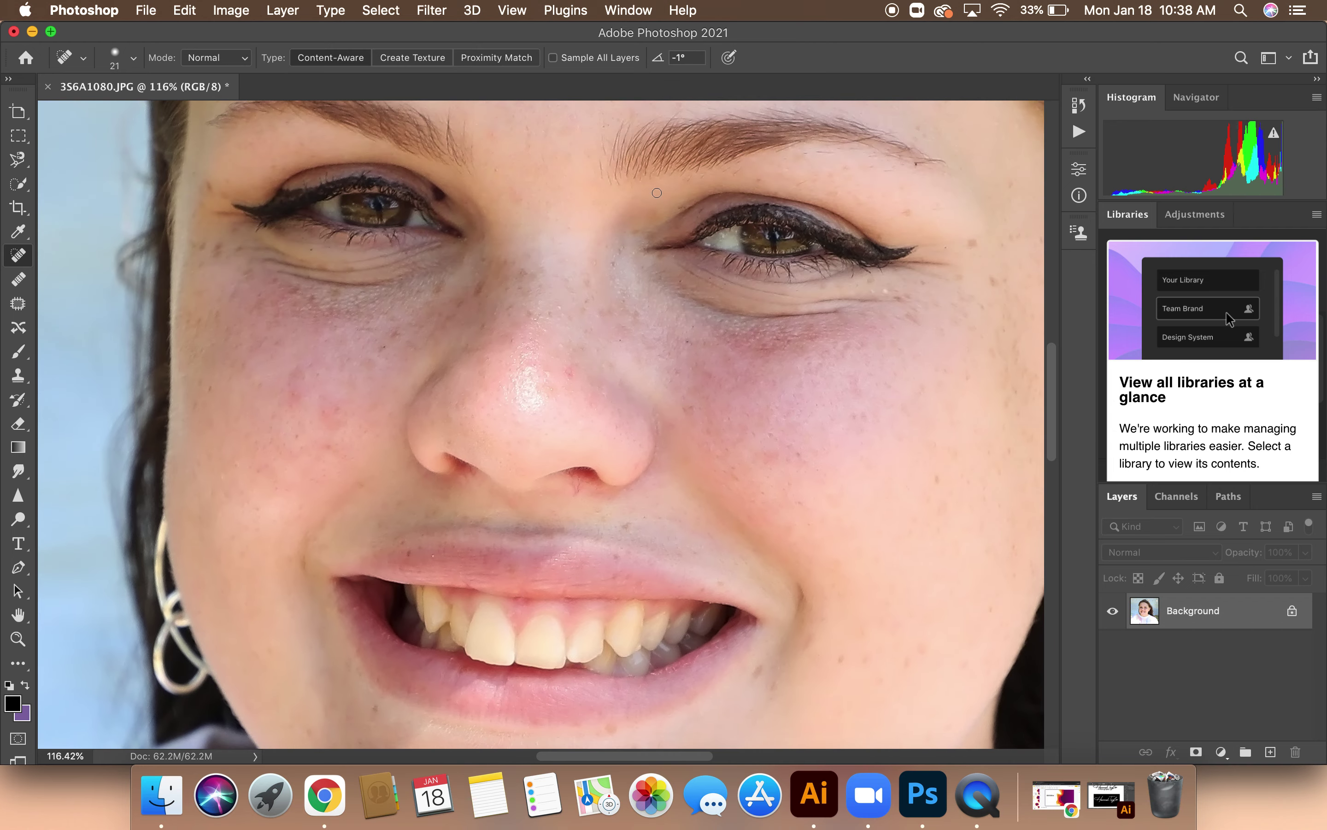
pyautogui.scroll(1, 892, 240)
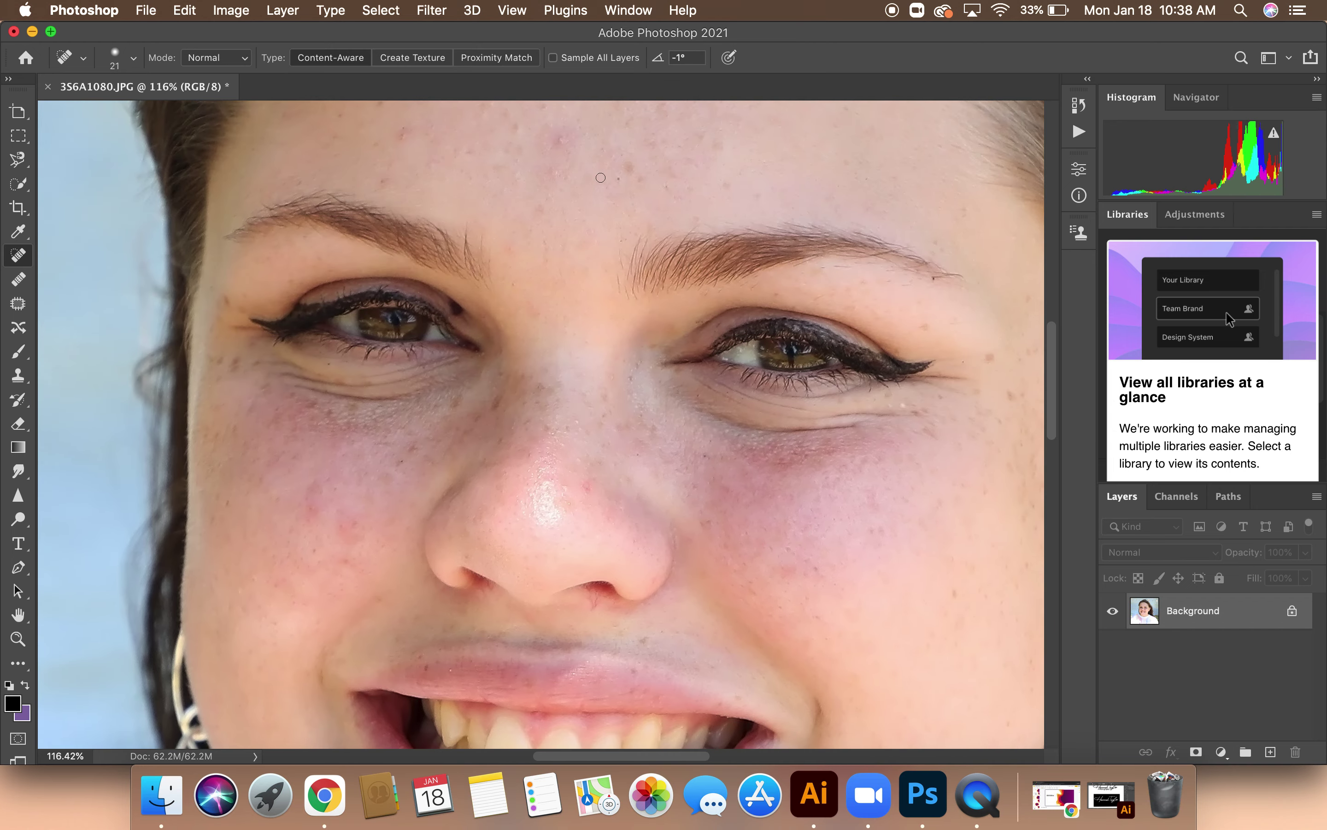
pyautogui.click(563, 139)
pyautogui.scroll(3, 326, 317)
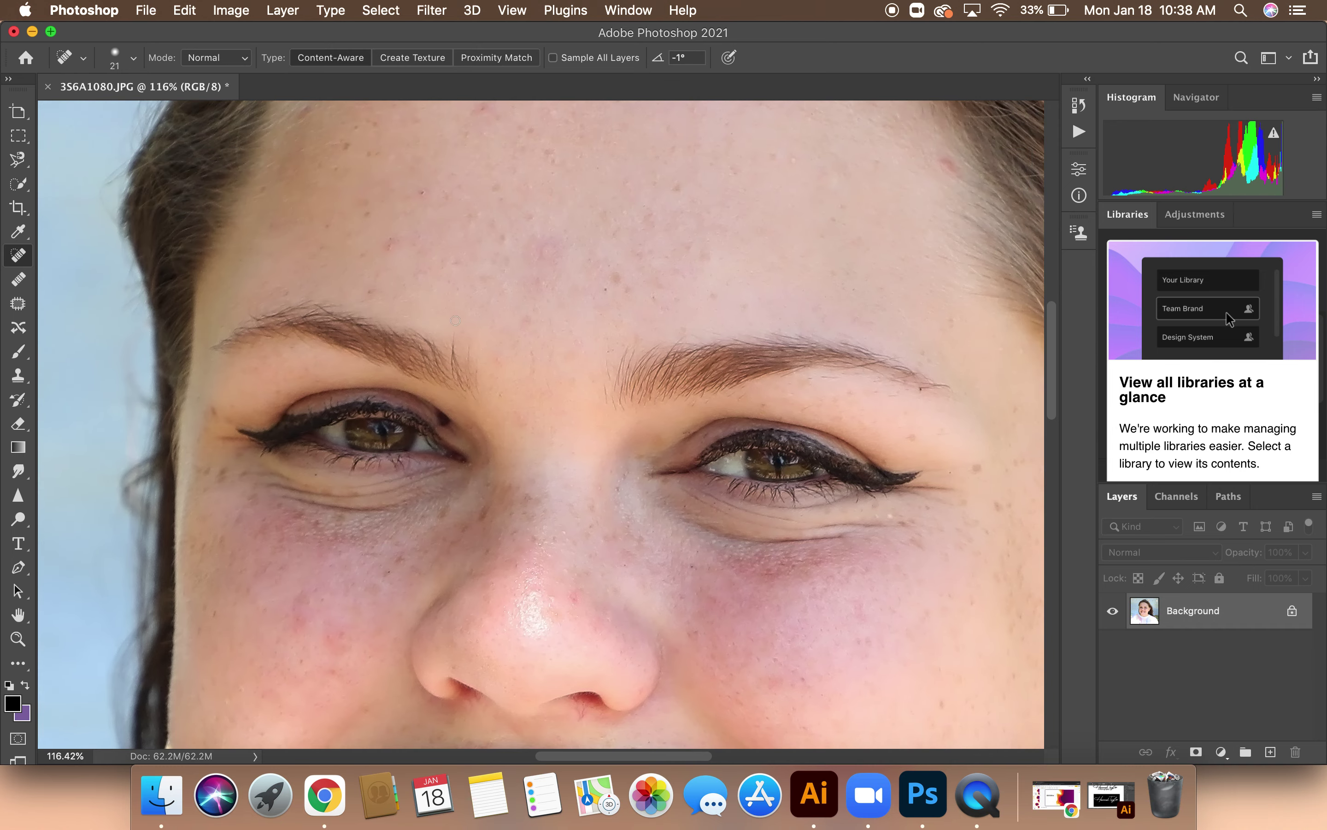
pyautogui.click(547, 295)
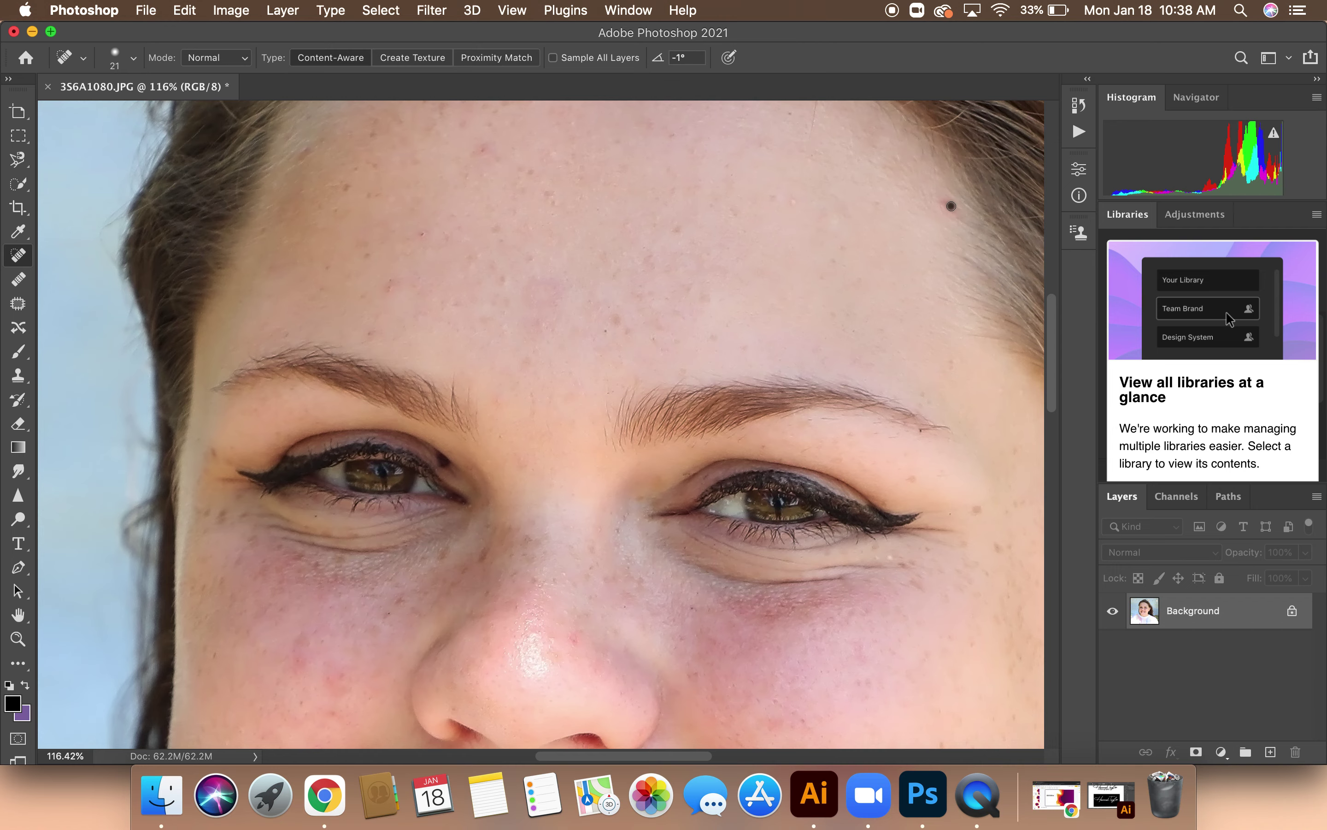
pyautogui.moveTo(951, 205); pyautogui.dragTo(950, 205)
pyautogui.scroll(3, 764, 253)
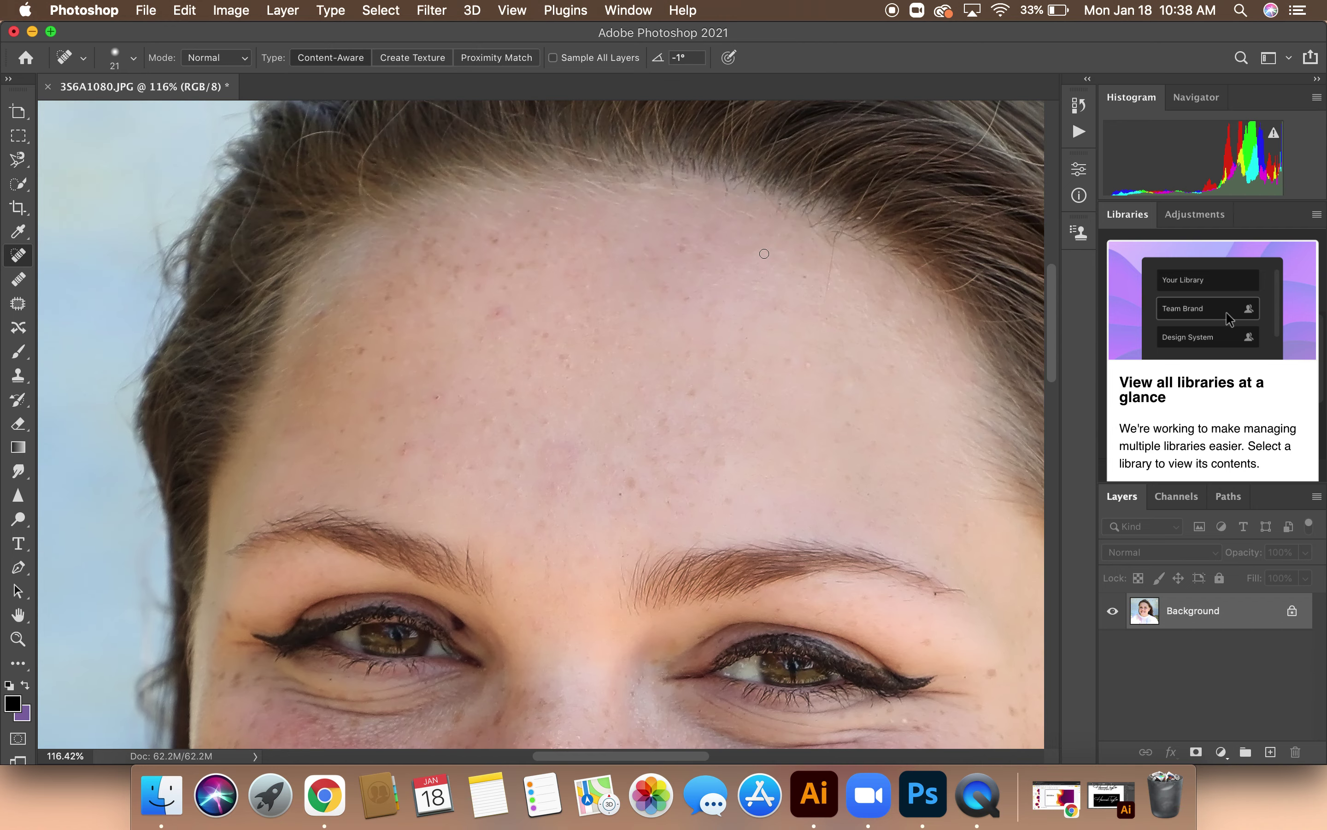
pyautogui.click(317, 317)
pyautogui.click(496, 316)
pyautogui.scroll(-3, 579, 521)
pyautogui.scroll(2, 579, 520)
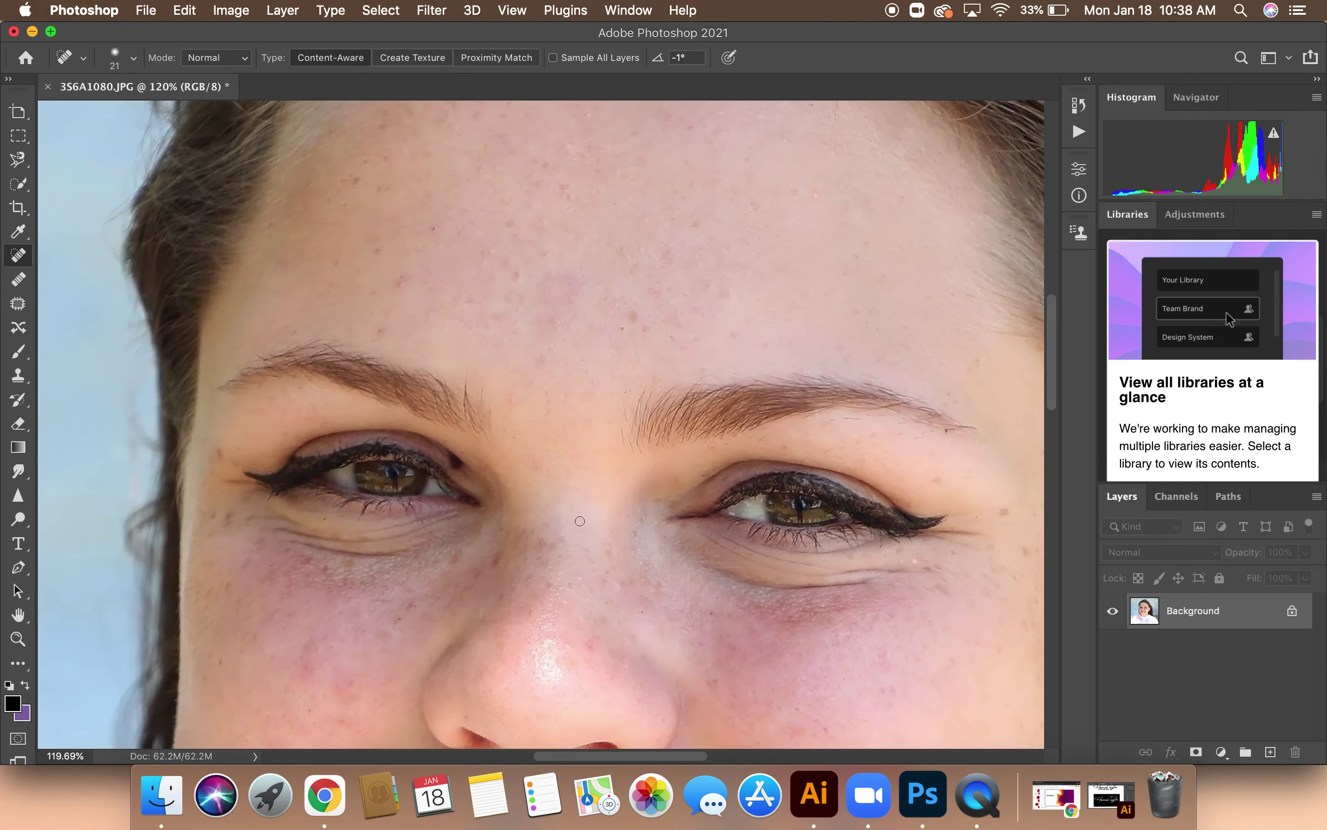
# Step: Heal a spot near the brow and the stray hairs along it
pyautogui.scroll(2, 580, 521)
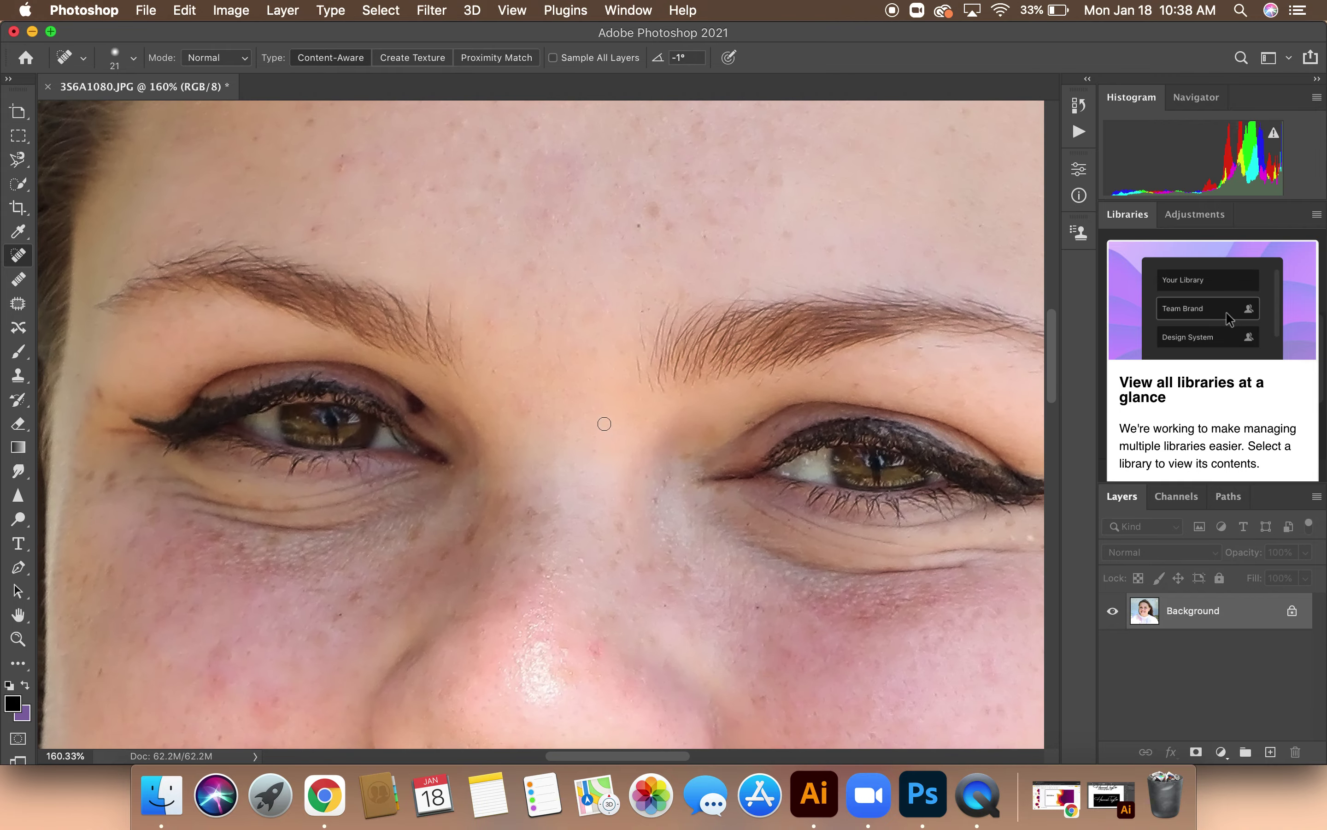
pyautogui.hscroll(5, 605, 381)
pyautogui.click(750, 354)
pyautogui.moveTo(750, 353); pyautogui.dragTo(716, 350)
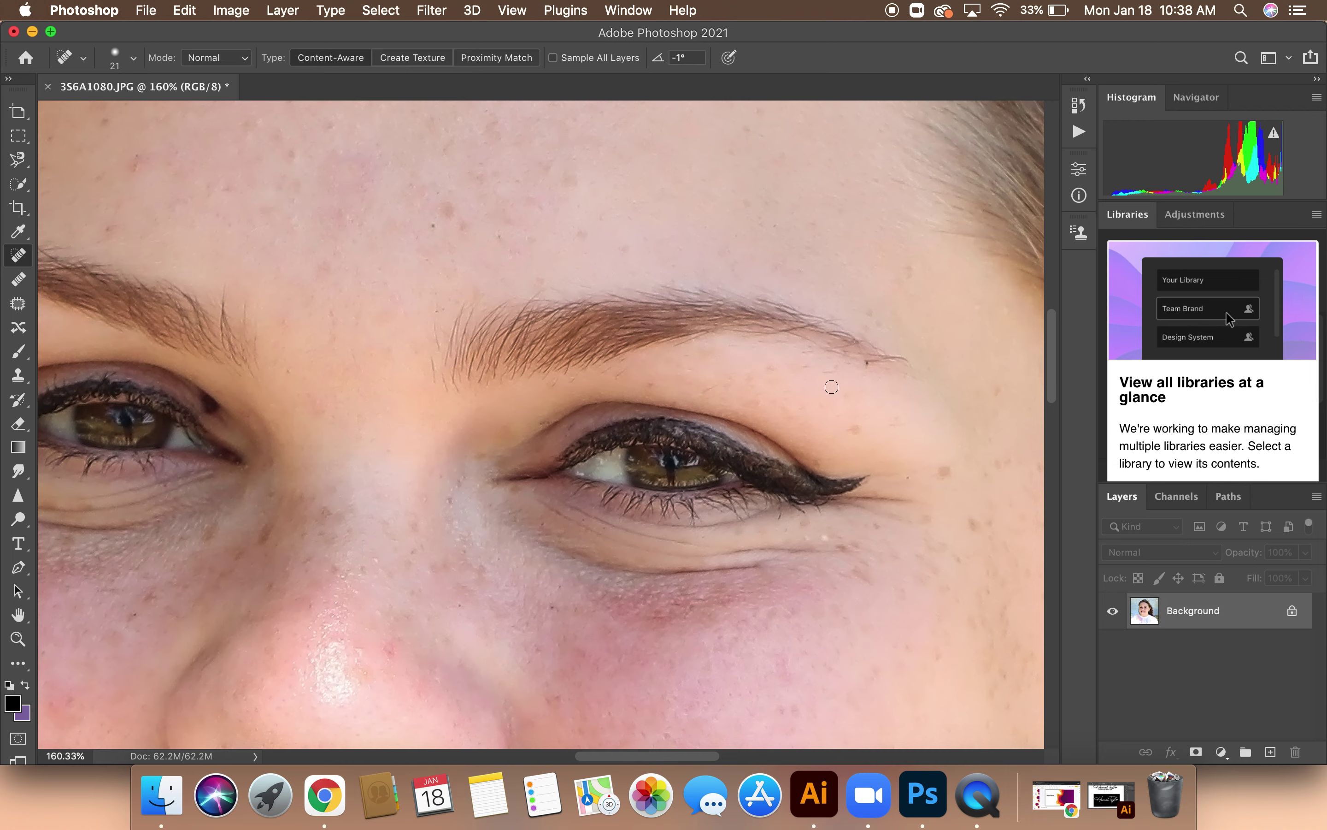
# Step: Remove the stray hairs at the inner brow ends and beside the left brow
pyautogui.moveTo(438, 335)
pyautogui.mouseDown()
pyautogui.moveTo(443, 389)
pyautogui.moveTo(436, 321)
pyautogui.mouseUp()
pyautogui.moveTo(431, 377); pyautogui.dragTo(435, 318)
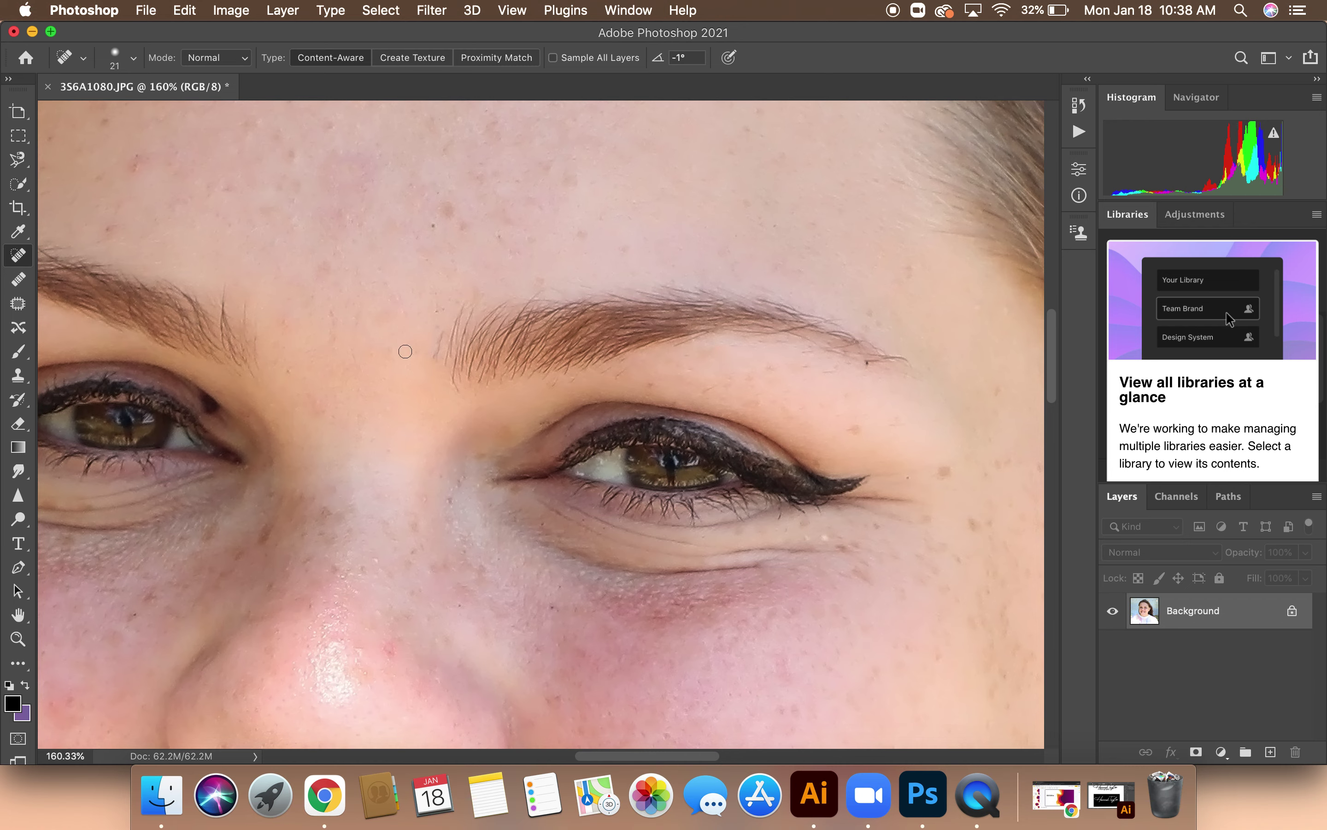
pyautogui.moveTo(242, 305); pyautogui.dragTo(264, 345)
pyautogui.moveTo(440, 327)
pyautogui.mouseDown()
pyautogui.moveTo(438, 361)
pyautogui.moveTo(439, 340)
pyautogui.mouseUp()
pyautogui.moveTo(441, 327); pyautogui.dragTo(445, 338)
pyautogui.scroll(-5, 544, 311)
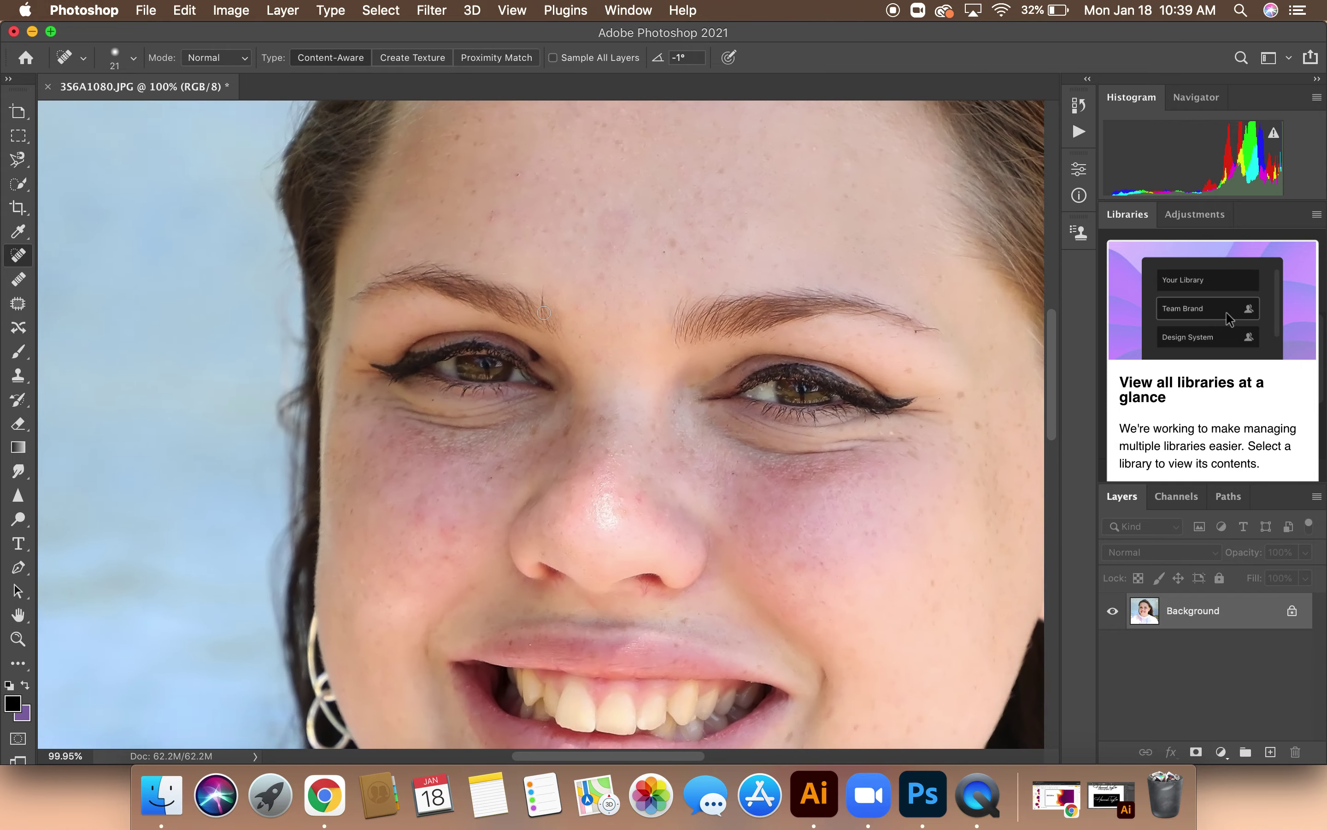
pyautogui.scroll(-4, 543, 312)
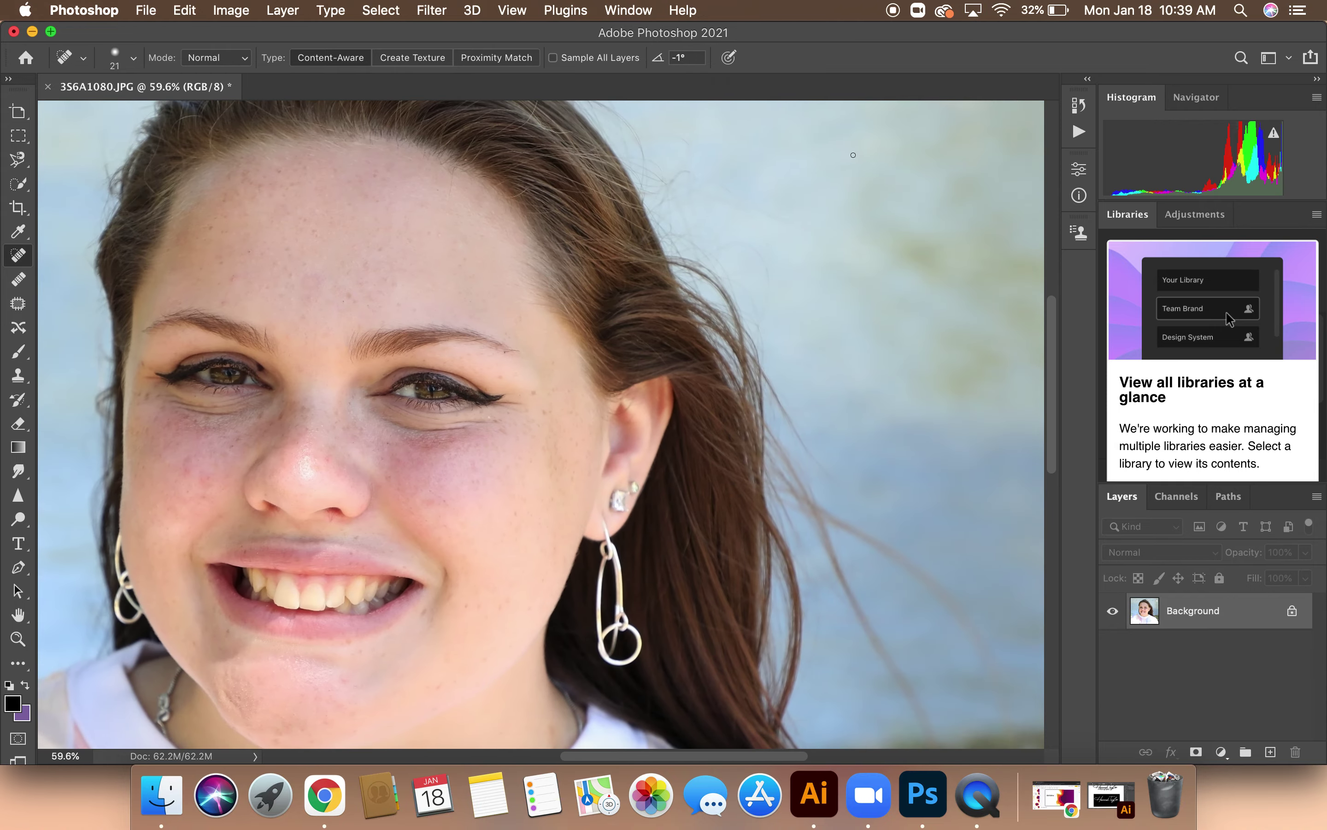
# Step: Reduce the Spot Healing Brush size to 14 px
pyautogui.scroll(4, 736, 221)
pyautogui.scroll(5, 736, 221)
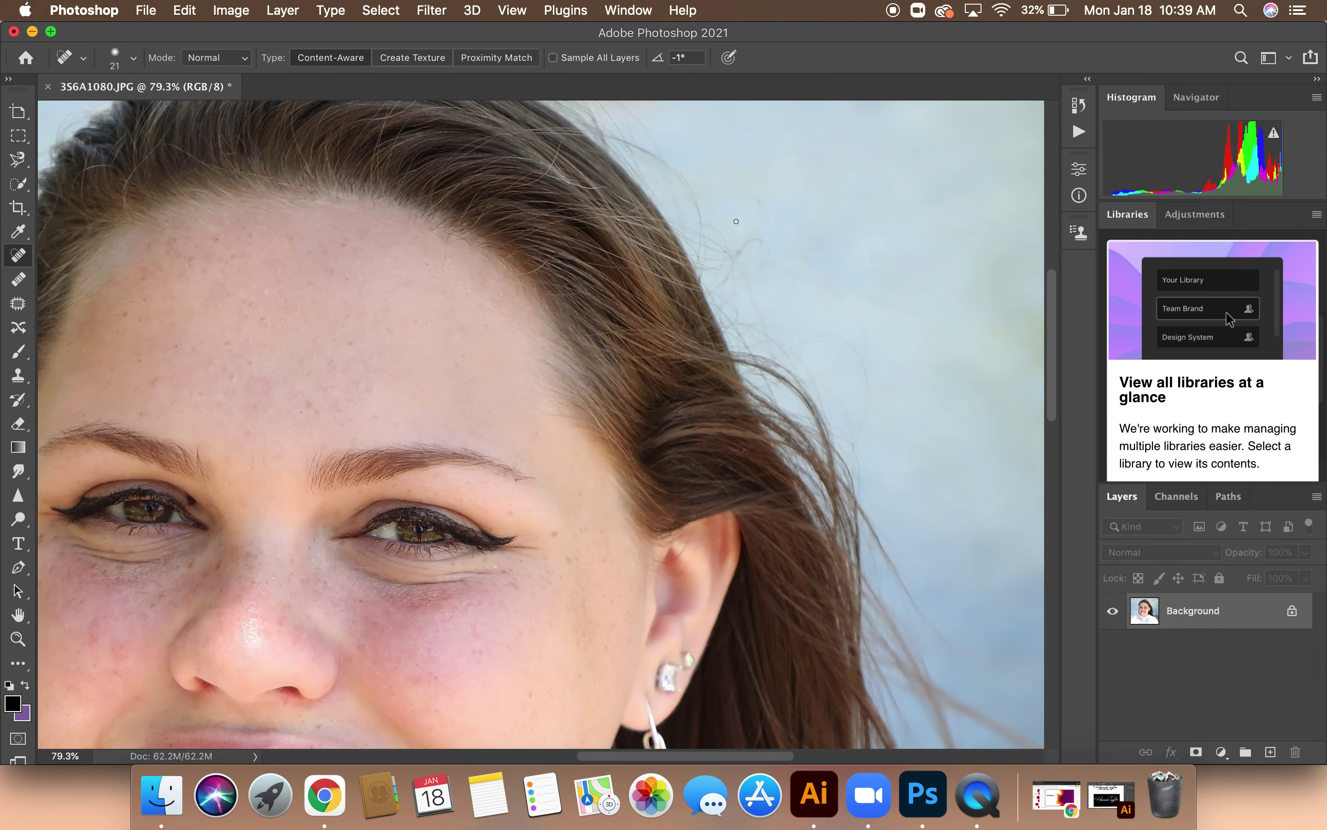
pyautogui.hscroll(2, 770, 228)
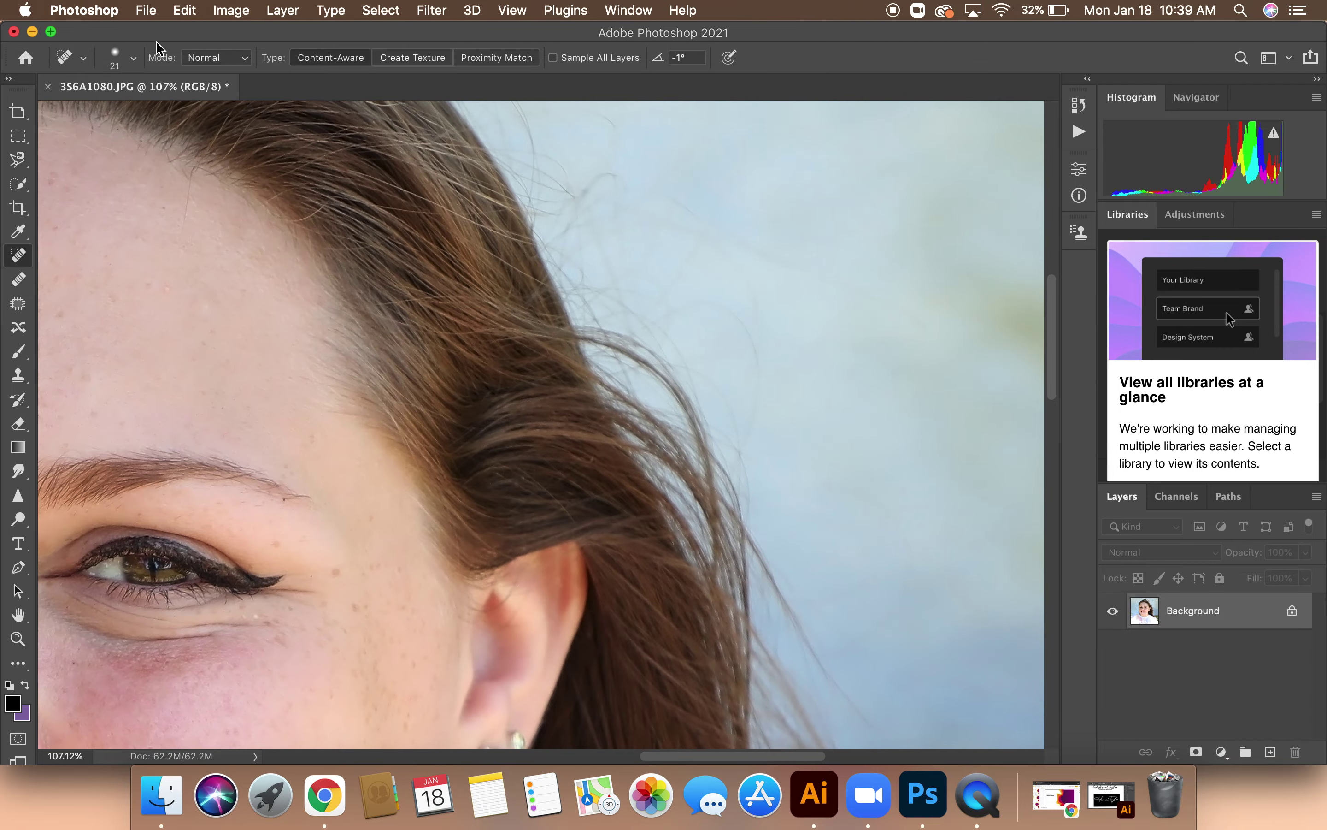
pyautogui.click(132, 57)
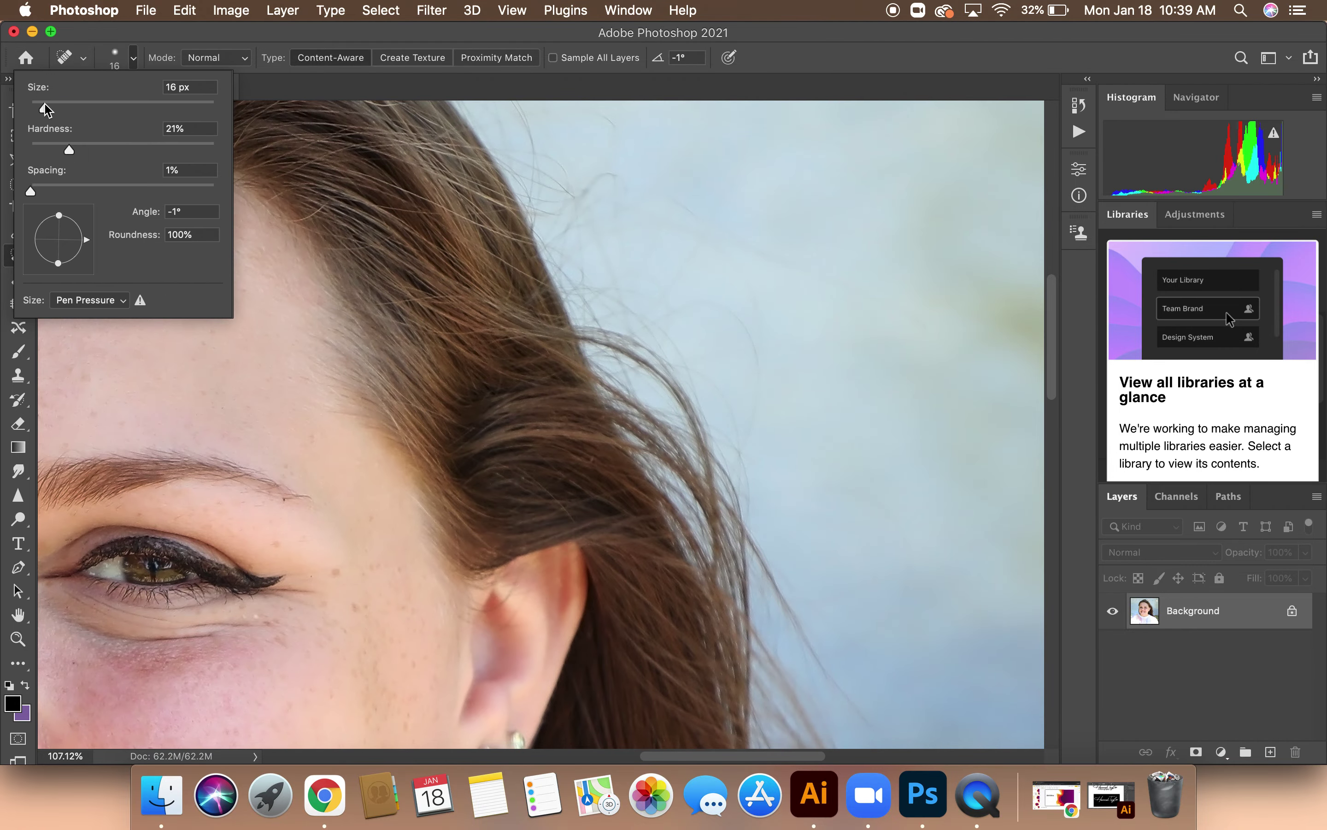
pyautogui.moveTo(45, 104); pyautogui.dragTo(41, 105)
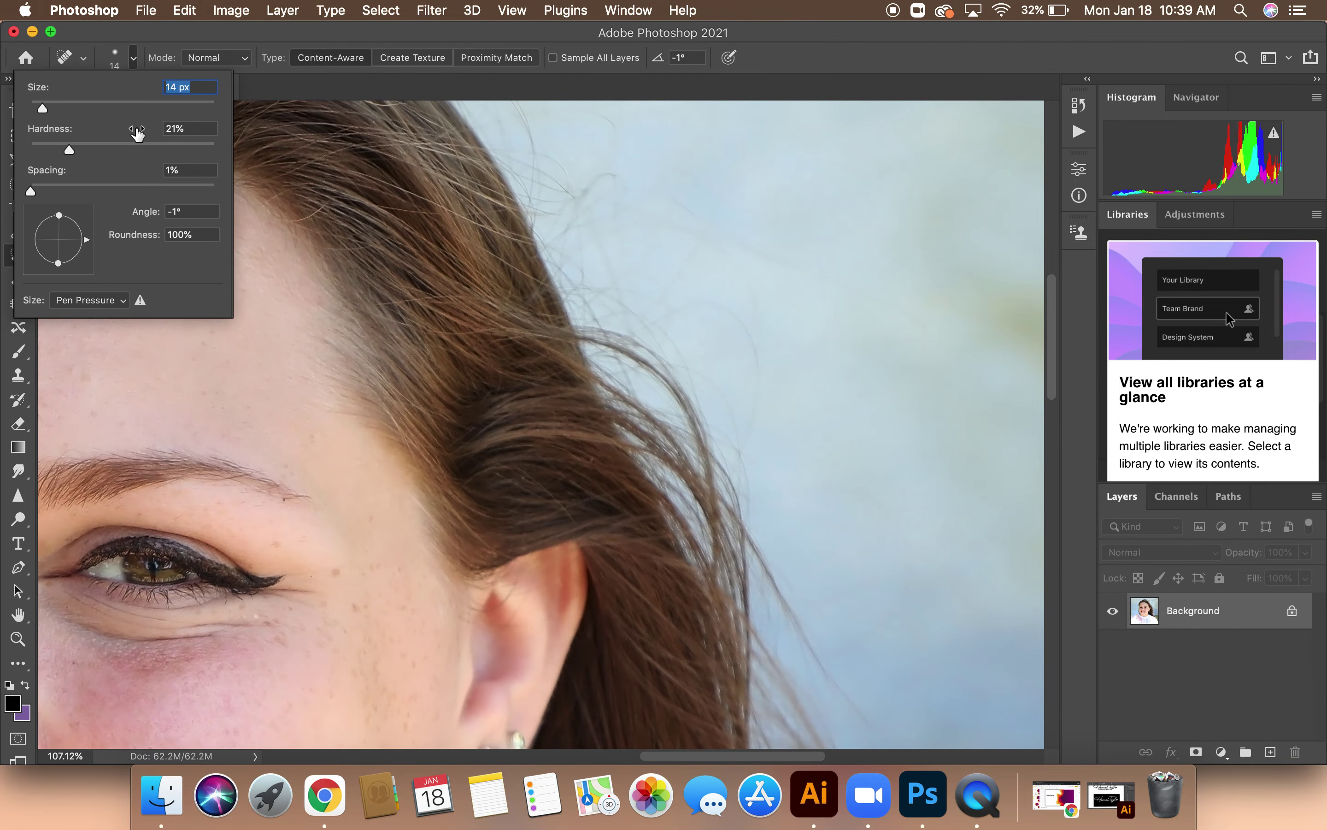
pyautogui.click(747, 440)
# Step: Heal away the flyaway hairs against the sky beside her head, including a long diagonal strand
pyautogui.moveTo(747, 439)
pyautogui.mouseDown()
pyautogui.moveTo(763, 380)
pyautogui.moveTo(756, 343)
pyautogui.moveTo(715, 305)
pyautogui.moveTo(665, 317)
pyautogui.mouseUp()
pyautogui.scroll(5, 713, 291)
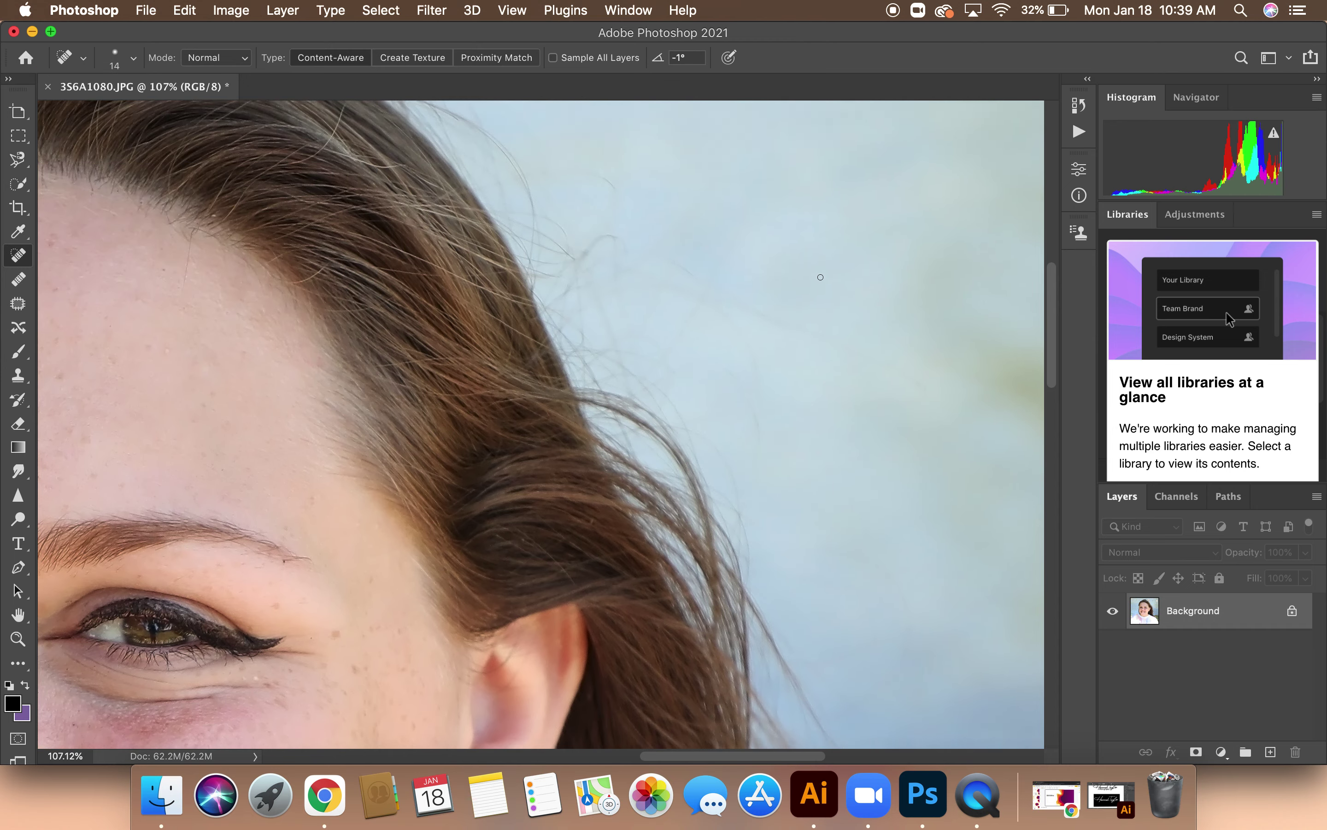
pyautogui.moveTo(611, 208); pyautogui.dragTo(531, 190)
pyautogui.moveTo(627, 267); pyautogui.dragTo(584, 277)
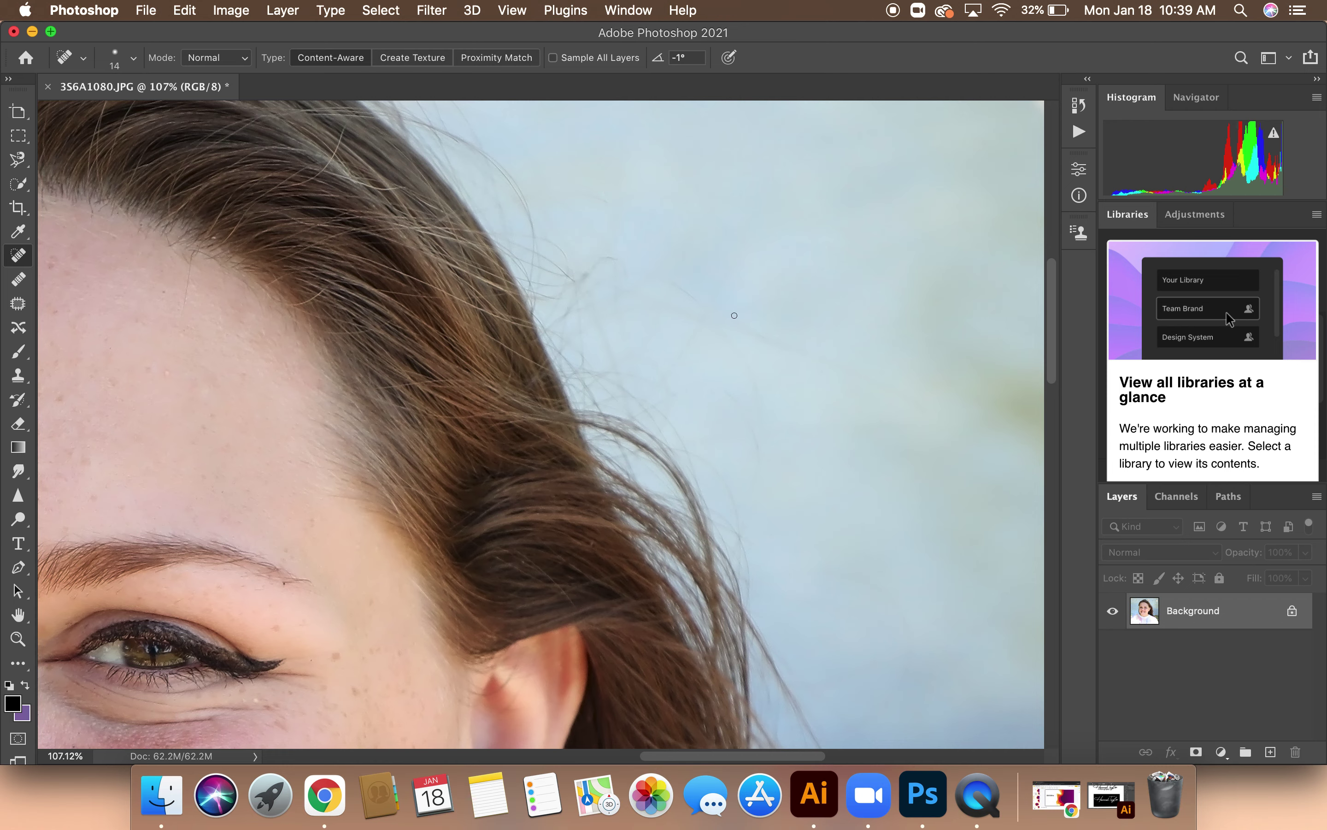
pyautogui.moveTo(669, 276); pyautogui.dragTo(925, 411)
pyautogui.moveTo(774, 425)
pyautogui.mouseDown()
pyautogui.moveTo(730, 342)
pyautogui.moveTo(653, 294)
pyautogui.mouseUp()
pyautogui.moveTo(751, 216); pyautogui.dragTo(672, 383)
pyautogui.moveTo(679, 290); pyautogui.dragTo(773, 349)
pyautogui.moveTo(765, 247); pyautogui.dragTo(697, 340)
# Step: Remove the arching and horizontal stray hairs over the sky above her head
pyautogui.scroll(5, 697, 340)
pyautogui.hscroll(-5, 697, 340)
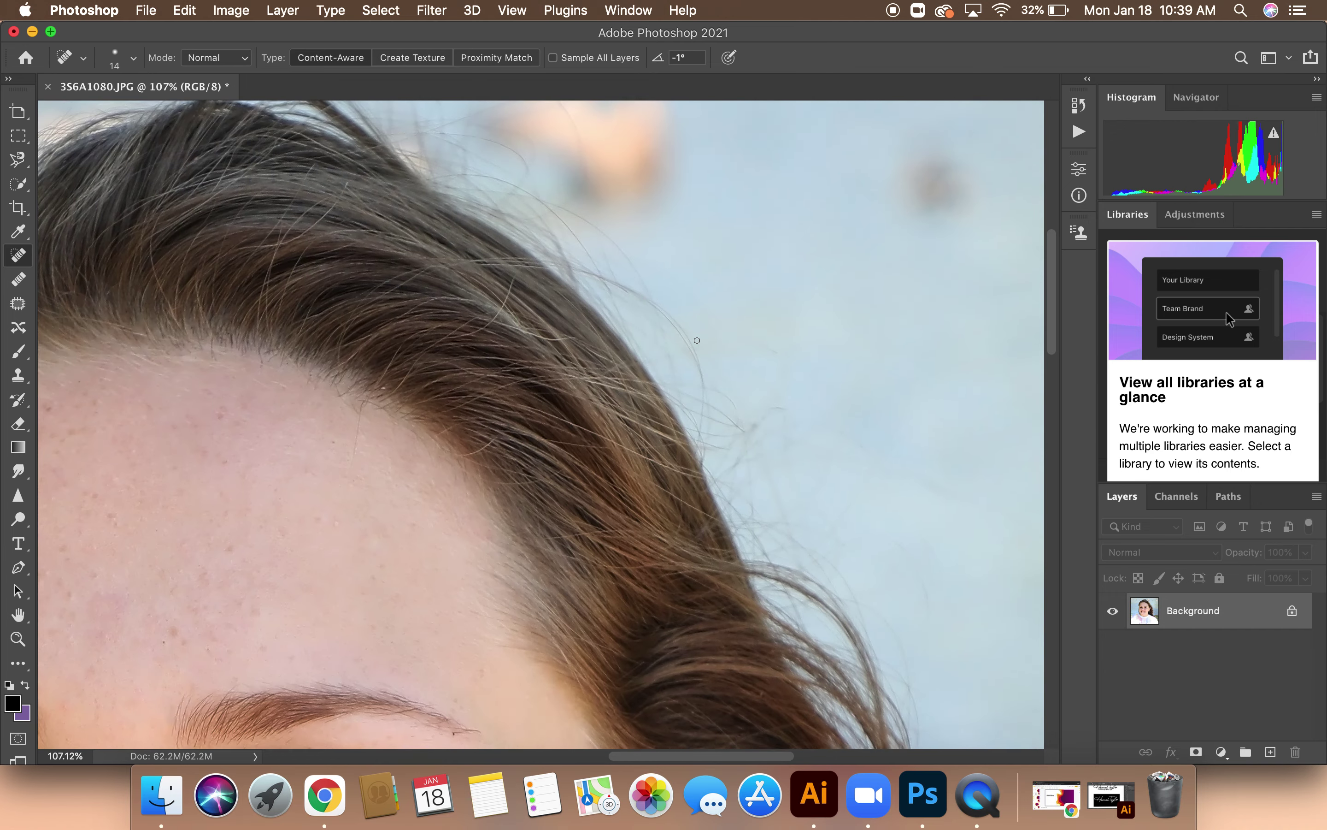
pyautogui.scroll(3, 697, 340)
pyautogui.moveTo(569, 284); pyautogui.dragTo(581, 262)
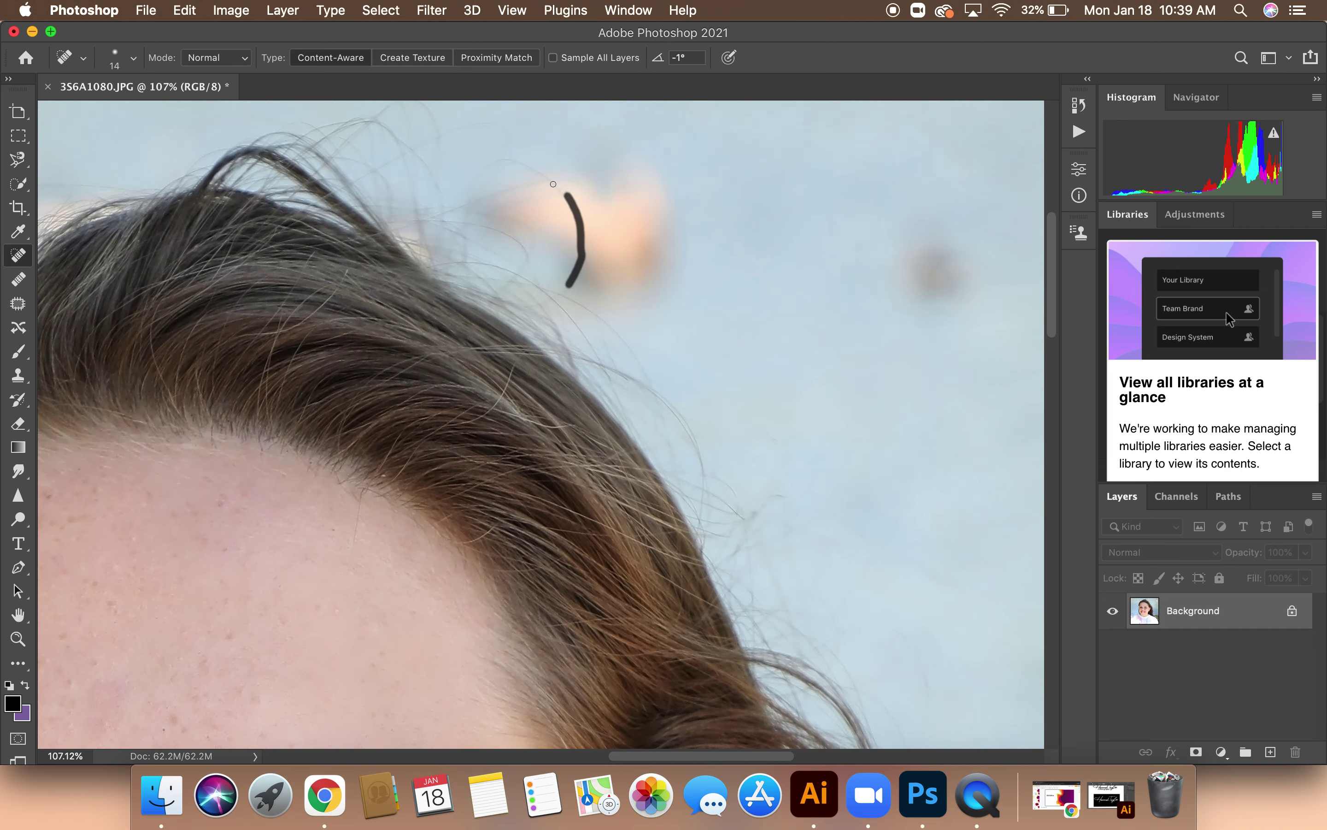
pyautogui.moveTo(551, 183); pyautogui.dragTo(487, 163)
pyautogui.scroll(3, 565, 213)
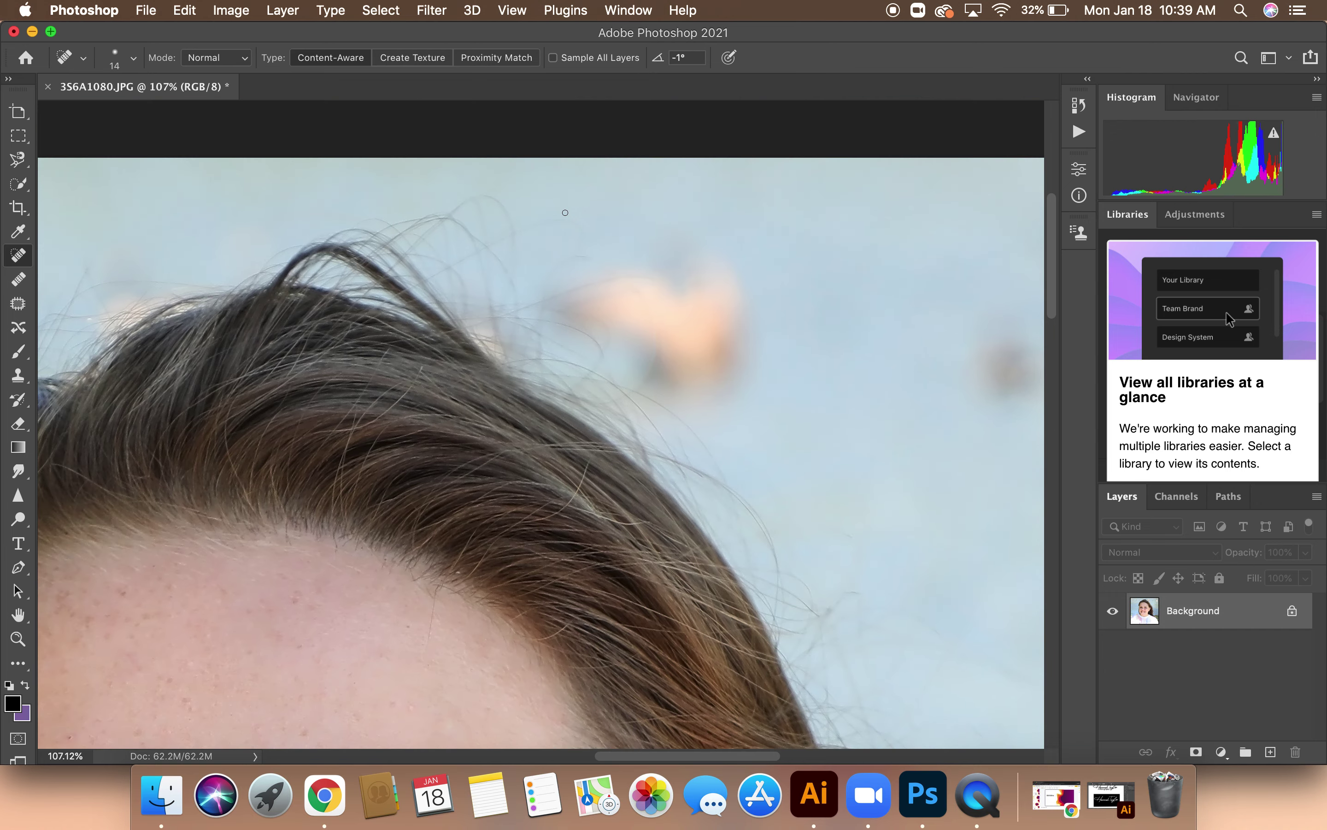
pyautogui.moveTo(565, 225)
pyautogui.mouseDown()
pyautogui.moveTo(495, 243)
pyautogui.moveTo(517, 270)
pyautogui.moveTo(510, 211)
pyautogui.moveTo(480, 194)
pyautogui.moveTo(453, 215)
pyautogui.mouseUp()
pyautogui.moveTo(433, 273); pyautogui.dragTo(525, 224)
pyautogui.moveTo(516, 302)
pyautogui.mouseDown()
pyautogui.moveTo(488, 252)
pyautogui.moveTo(418, 222)
pyautogui.mouseUp()
pyautogui.moveTo(519, 263)
pyautogui.mouseDown()
pyautogui.moveTo(518, 227)
pyautogui.moveTo(491, 198)
pyautogui.moveTo(510, 272)
pyautogui.moveTo(455, 224)
pyautogui.moveTo(479, 217)
pyautogui.moveTo(480, 305)
pyautogui.moveTo(511, 291)
pyautogui.moveTo(508, 234)
pyautogui.moveTo(487, 202)
pyautogui.mouseUp()
pyautogui.moveTo(542, 268)
pyautogui.mouseDown()
pyautogui.moveTo(591, 269)
pyautogui.moveTo(576, 256)
pyautogui.moveTo(551, 302)
pyautogui.mouseUp()
# Step: Heal a down-left stray hair and the strands just above the top of her head
pyautogui.scroll(-3, 629, 340)
pyautogui.hscroll(-8, 630, 340)
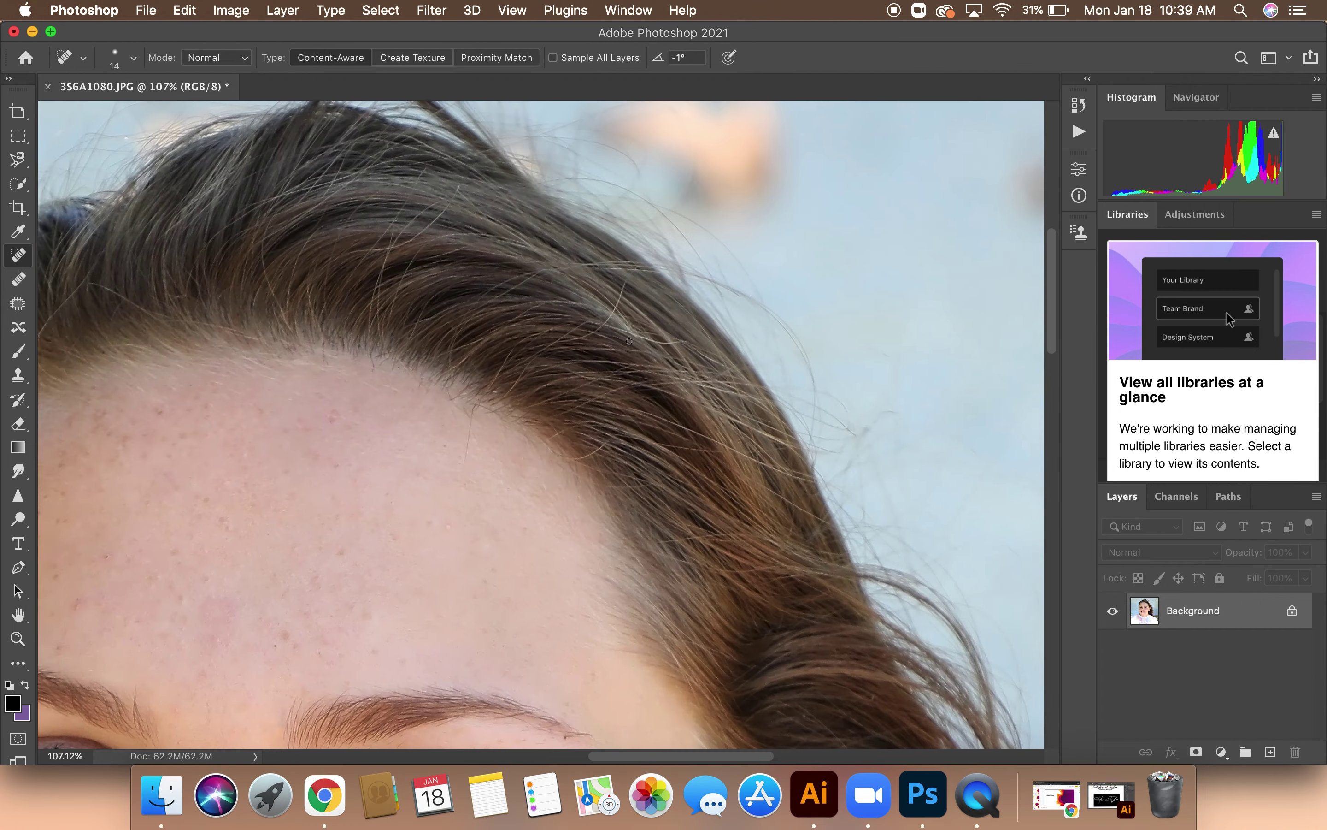
pyautogui.scroll(1, 629, 341)
pyautogui.hscroll(-4, 629, 341)
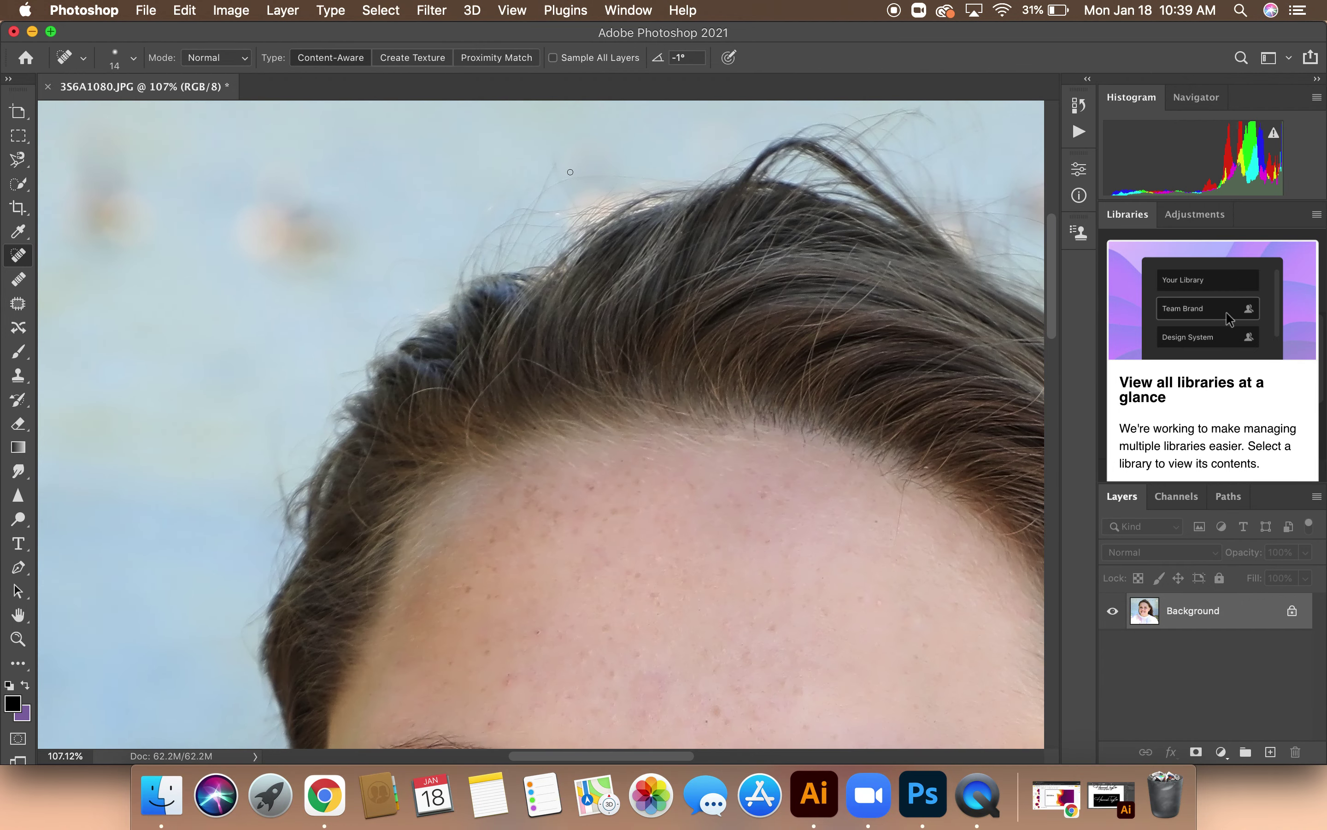
pyautogui.moveTo(554, 181); pyautogui.dragTo(511, 253)
pyautogui.moveTo(577, 196)
pyautogui.mouseDown()
pyautogui.moveTo(562, 166)
pyautogui.moveTo(531, 208)
pyautogui.moveTo(540, 216)
pyautogui.moveTo(482, 213)
pyautogui.moveTo(509, 192)
pyautogui.mouseUp()
# Step: Remove the flyaways above and left of the hairline, then zoom out to check
pyautogui.scroll(-5, 511, 418)
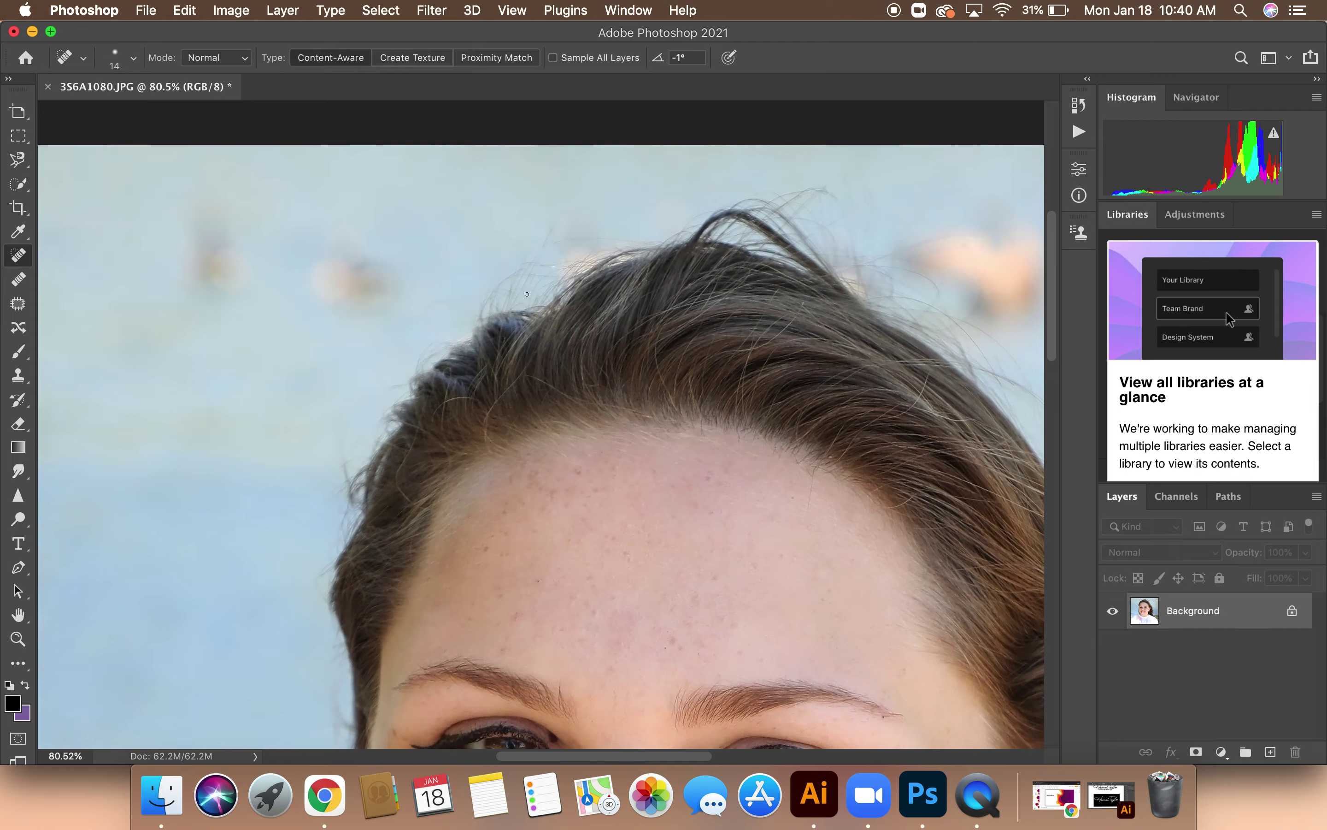
pyautogui.scroll(4, 526, 294)
pyautogui.moveTo(546, 221)
pyautogui.mouseDown()
pyautogui.moveTo(556, 197)
pyautogui.moveTo(568, 214)
pyautogui.moveTo(554, 201)
pyautogui.moveTo(688, 211)
pyautogui.mouseUp()
pyautogui.moveTo(540, 239)
pyautogui.mouseDown()
pyautogui.moveTo(517, 273)
pyautogui.moveTo(527, 235)
pyautogui.moveTo(517, 266)
pyautogui.moveTo(514, 244)
pyautogui.moveTo(575, 245)
pyautogui.mouseUp()
pyautogui.scroll(-2, 553, 335)
pyautogui.scroll(-10, 554, 335)
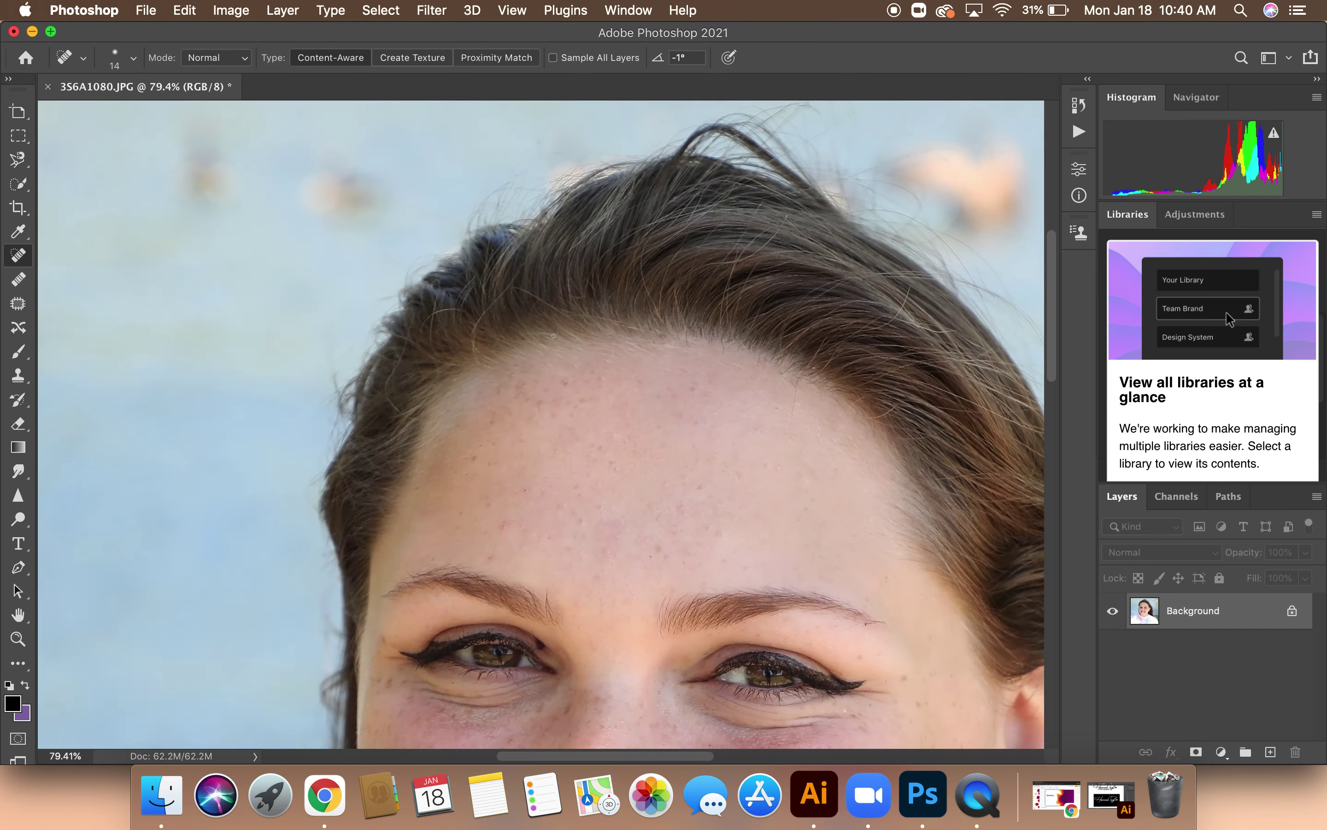
pyautogui.scroll(-5, 554, 336)
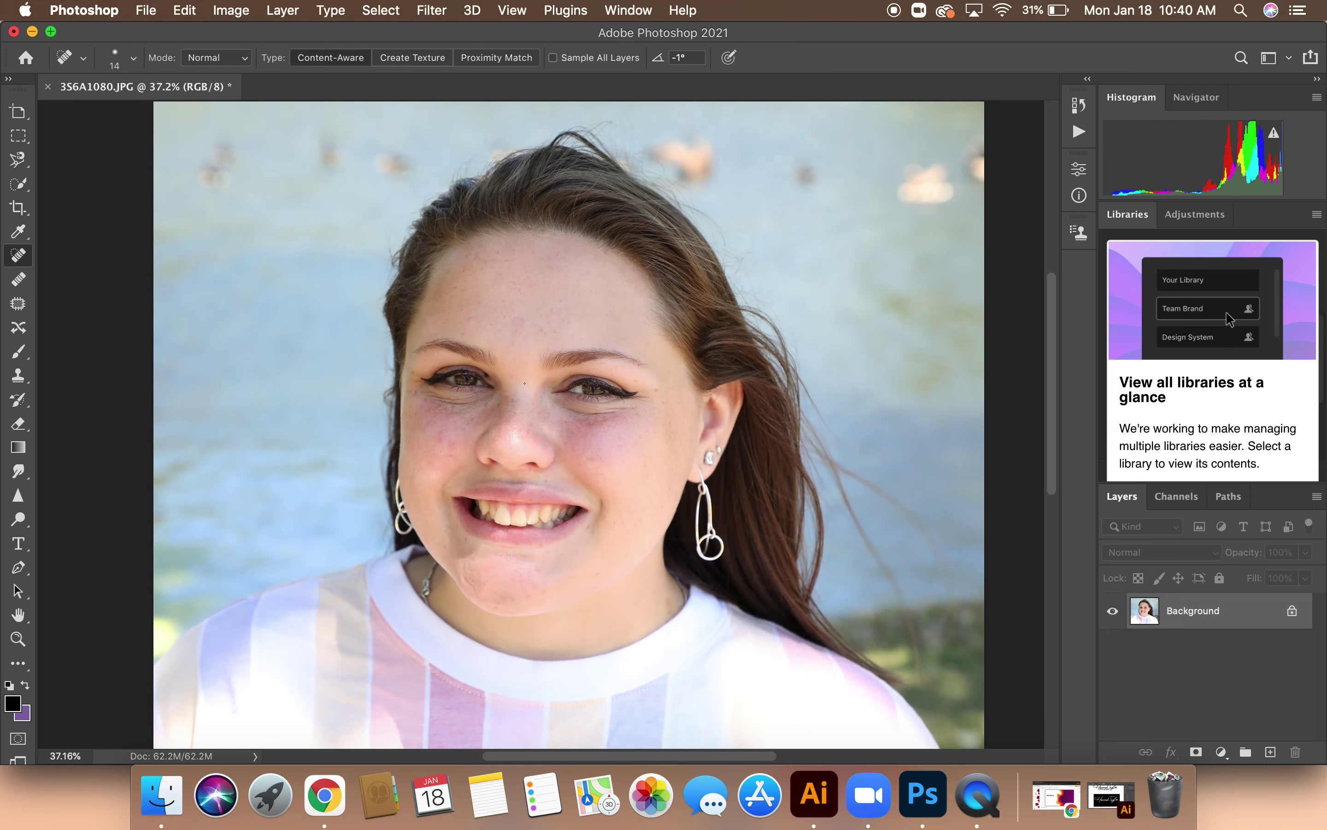
# Step: Heal the stray hair beside her temple and the flyaways above her crown, then zoom out
pyautogui.scroll(8, 775, 305)
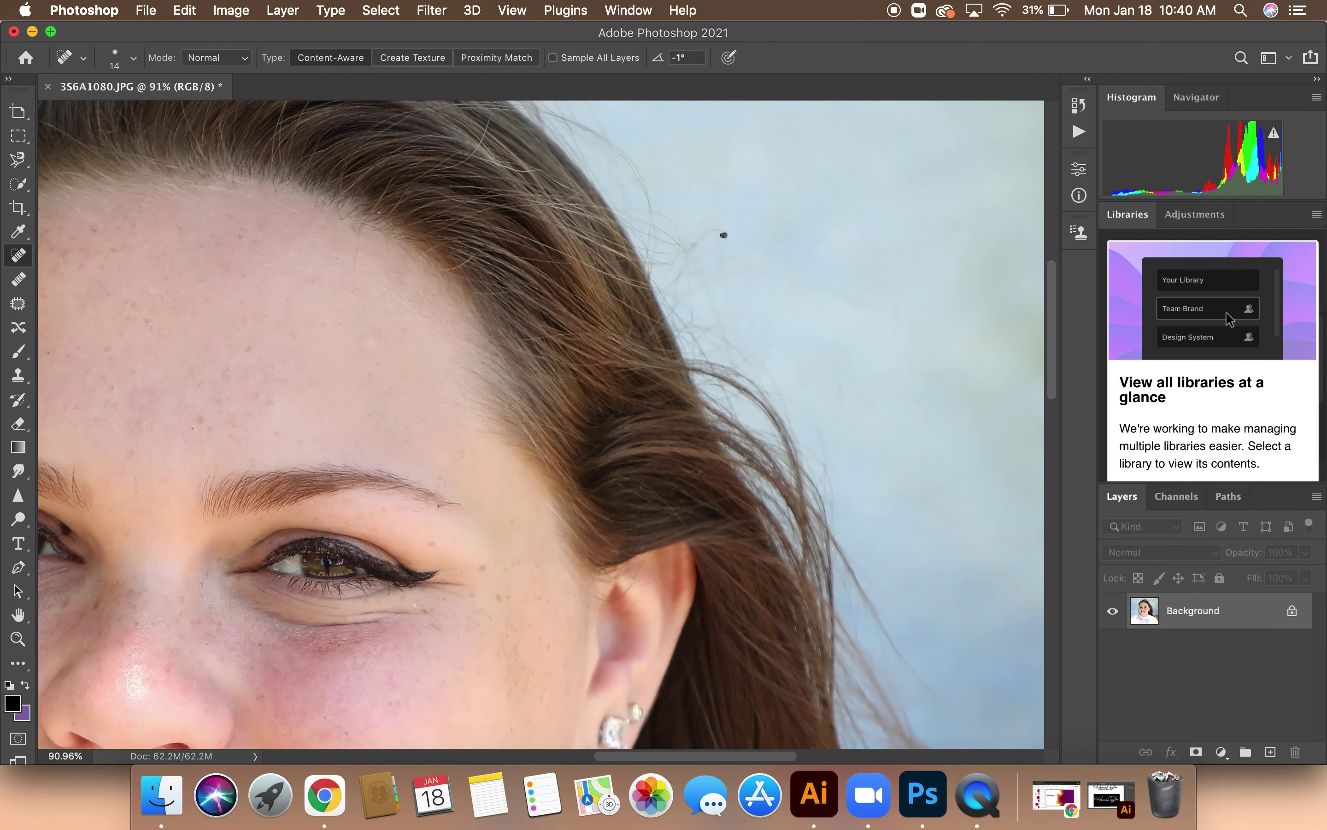
pyautogui.moveTo(697, 248)
pyautogui.mouseDown()
pyautogui.moveTo(788, 222)
pyautogui.moveTo(734, 240)
pyautogui.mouseUp()
pyautogui.scroll(5, 717, 181)
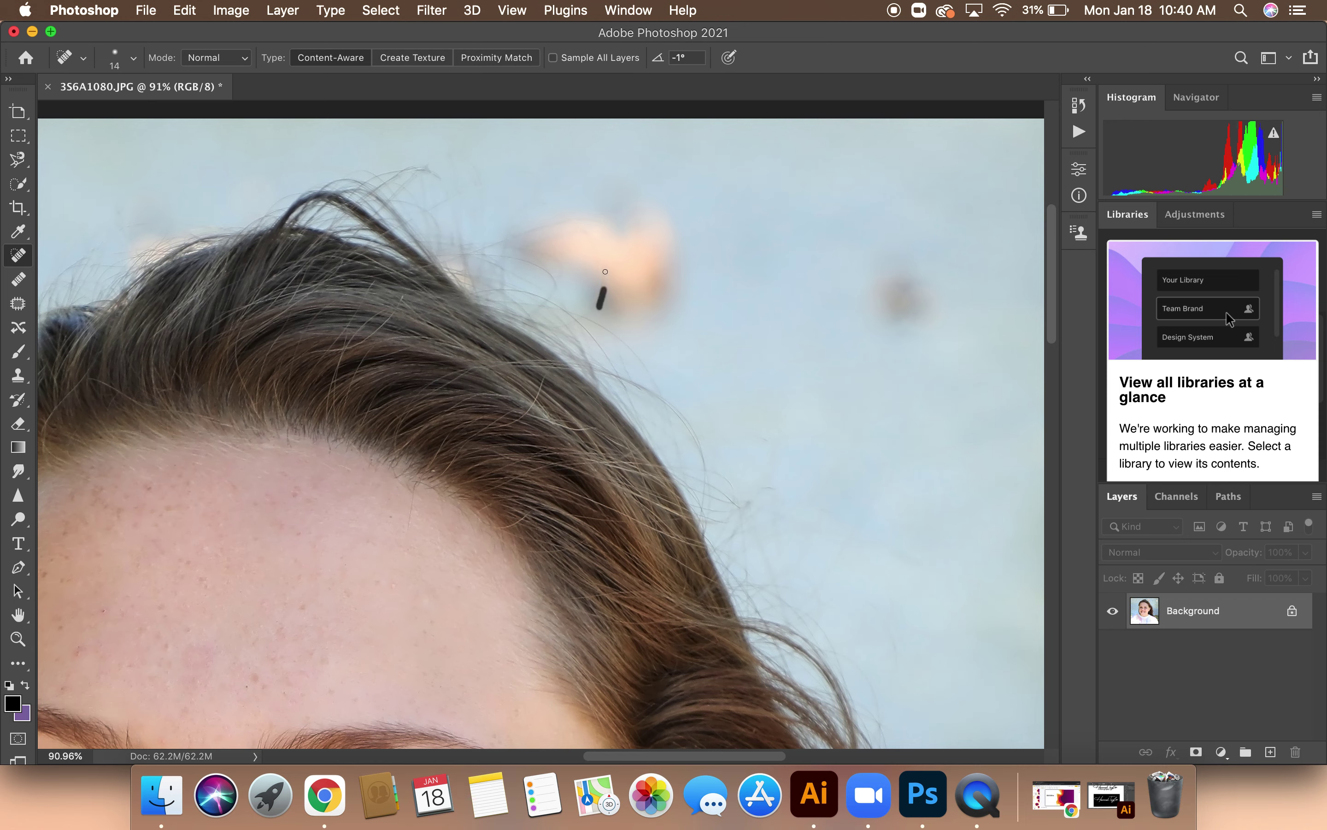
pyautogui.moveTo(605, 271)
pyautogui.mouseDown()
pyautogui.moveTo(590, 220)
pyautogui.moveTo(530, 231)
pyautogui.mouseUp()
pyautogui.scroll(-5, 630, 247)
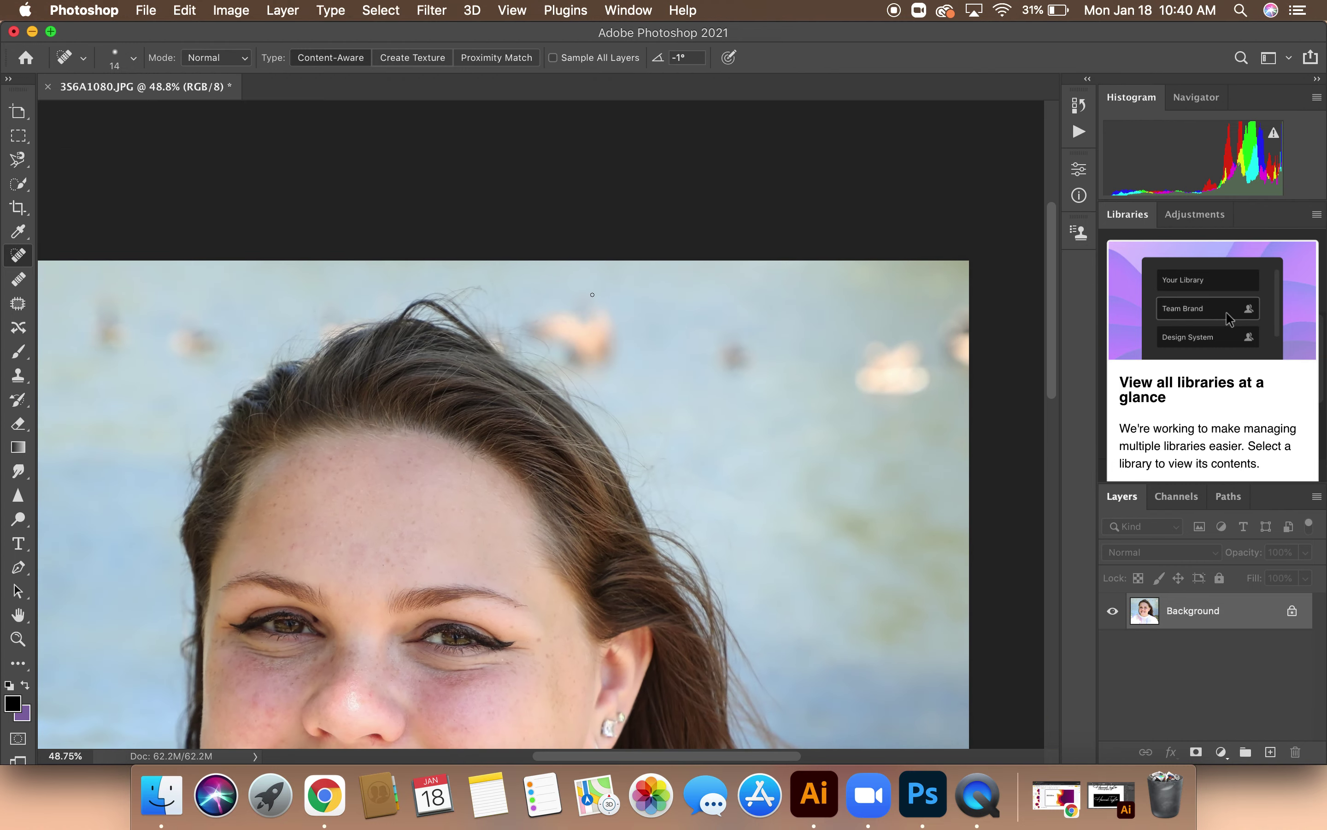
pyautogui.scroll(-3, 592, 294)
pyautogui.scroll(-4, 592, 294)
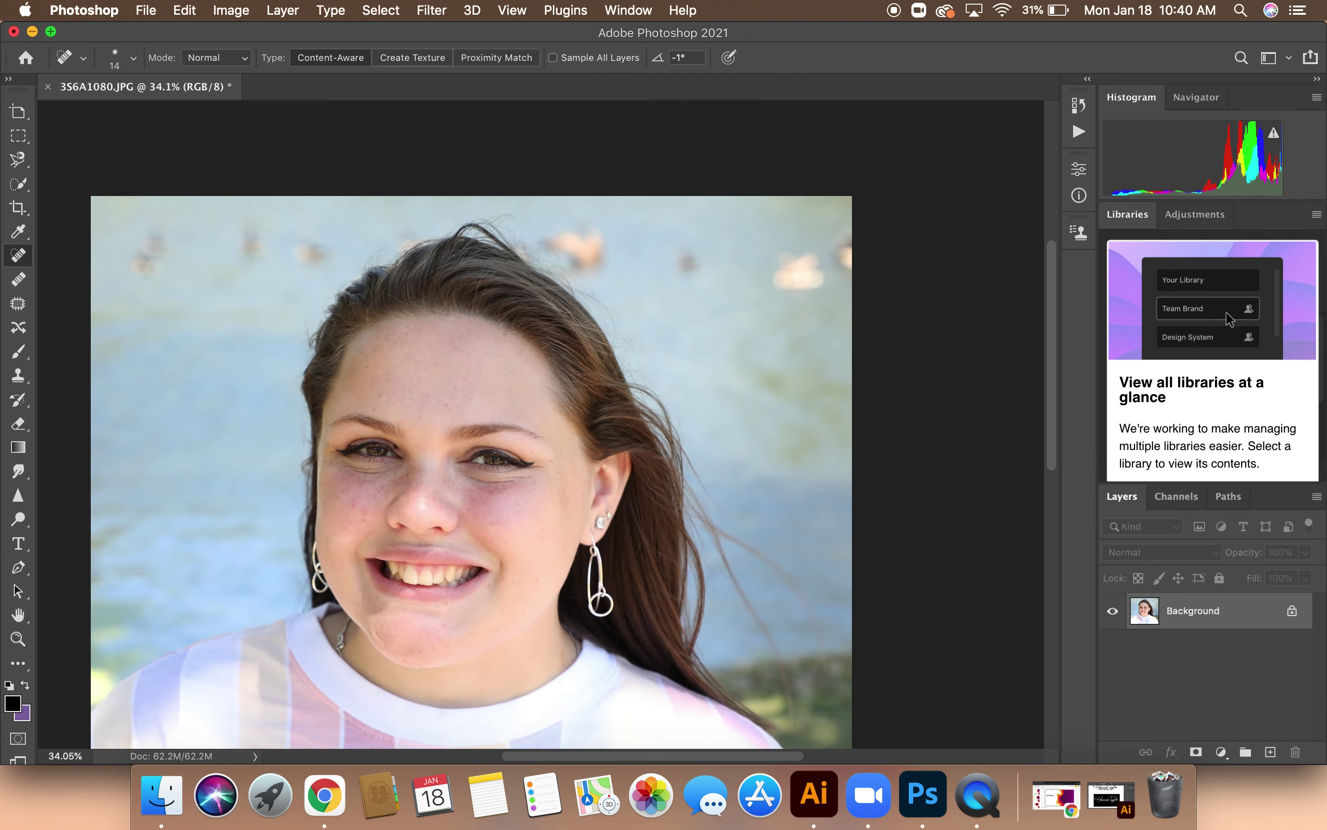
# Step: Quick-select the white shirt, subtracting the yellow background patch at the left shoulder
pyautogui.click(18, 184)
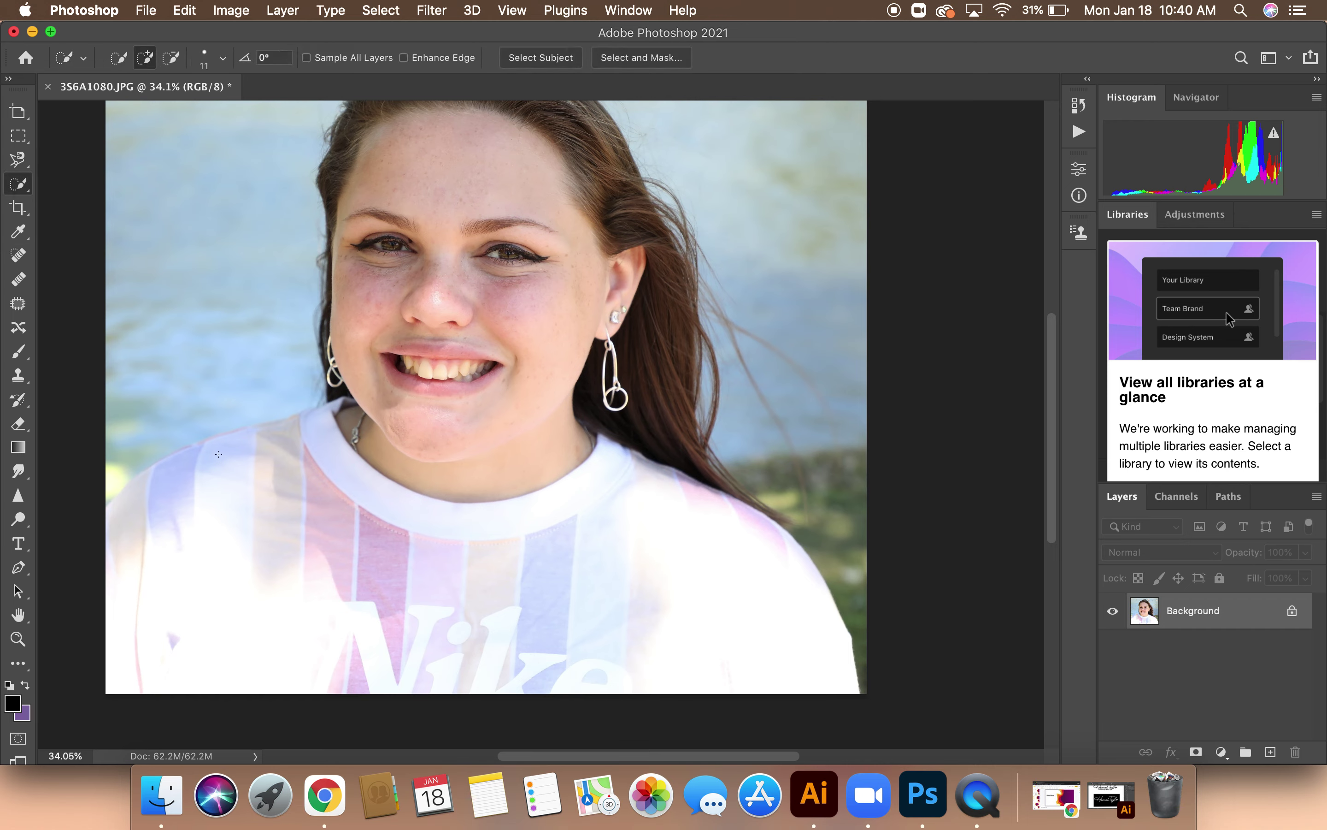
pyautogui.moveTo(222, 451)
pyautogui.mouseDown()
pyautogui.moveTo(340, 508)
pyautogui.moveTo(469, 533)
pyautogui.mouseUp()
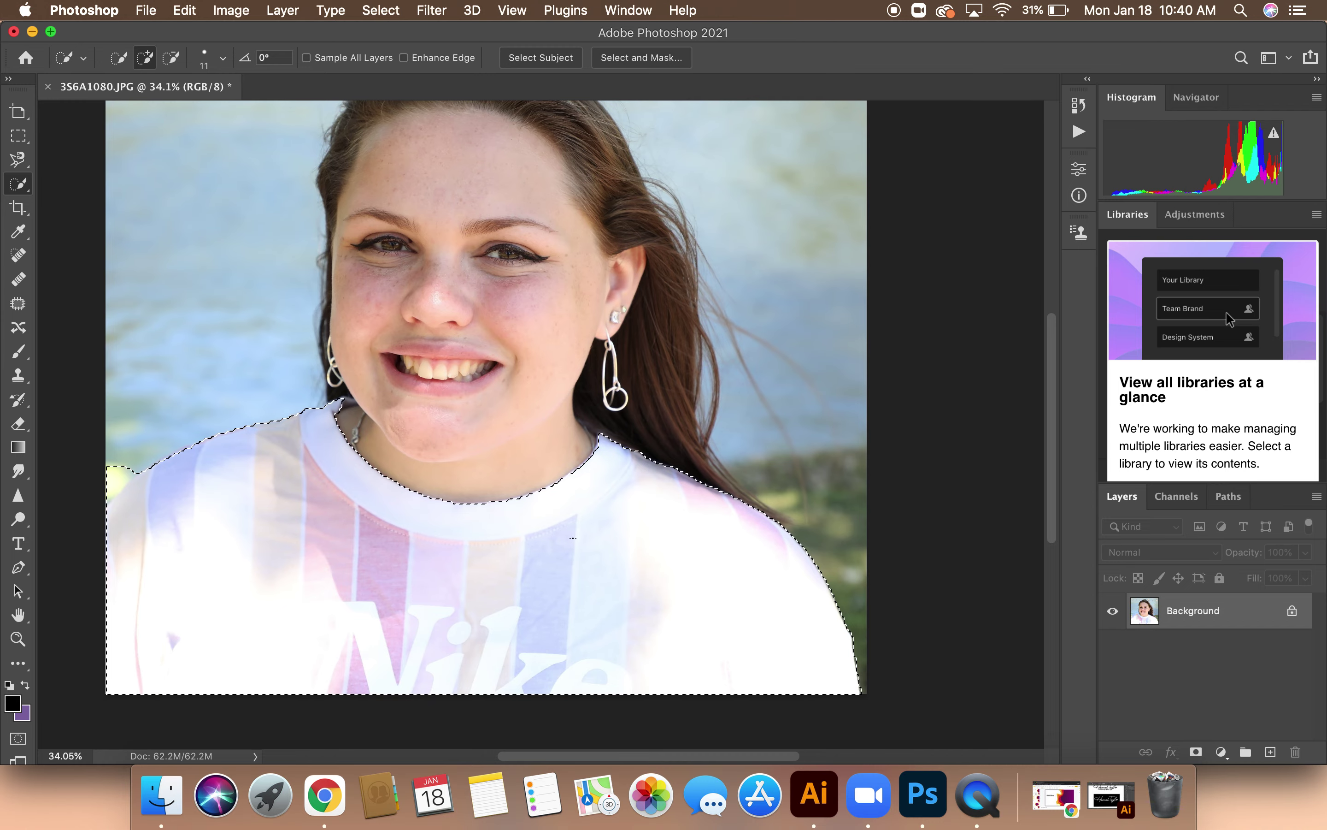
pyautogui.scroll(-5, 351, 260)
pyautogui.hscroll(-5, 351, 260)
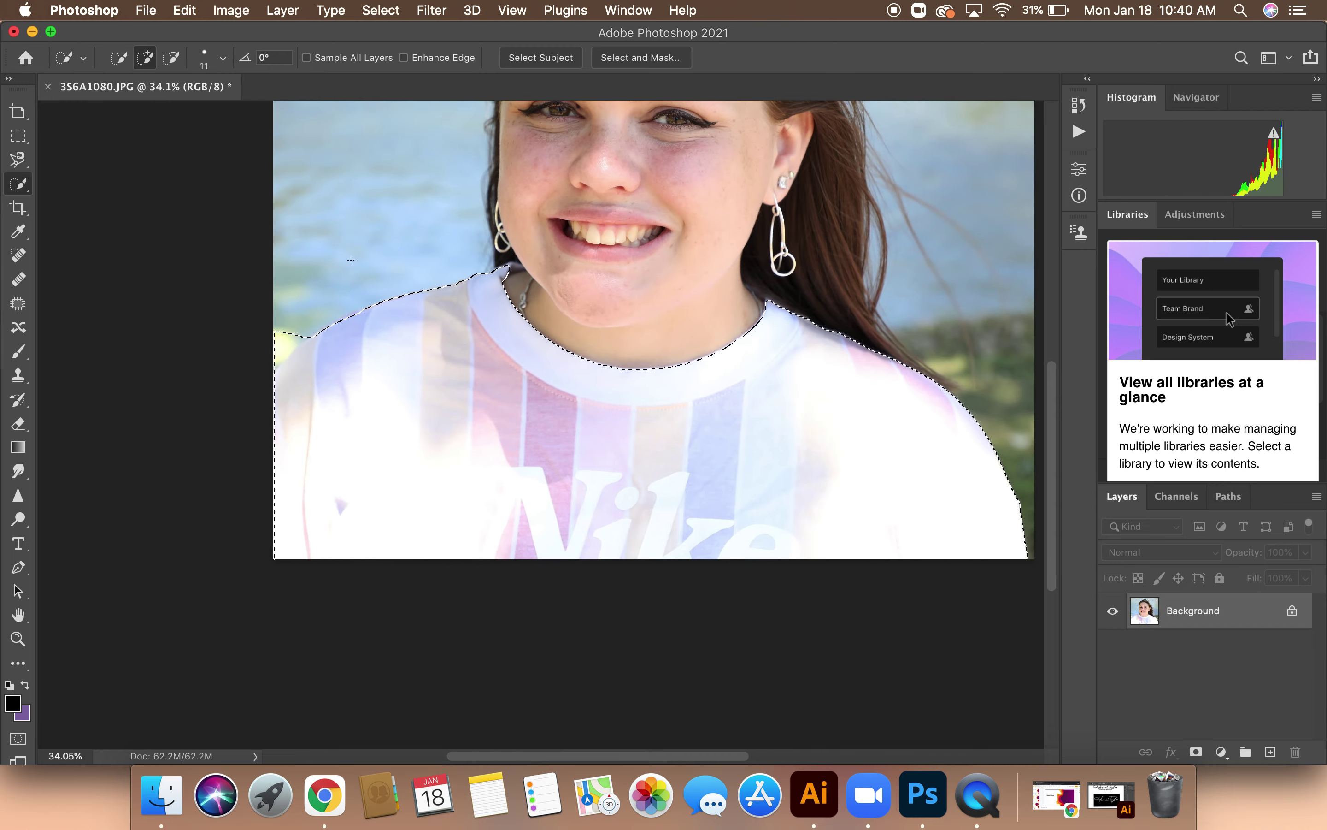
pyautogui.press('alt')
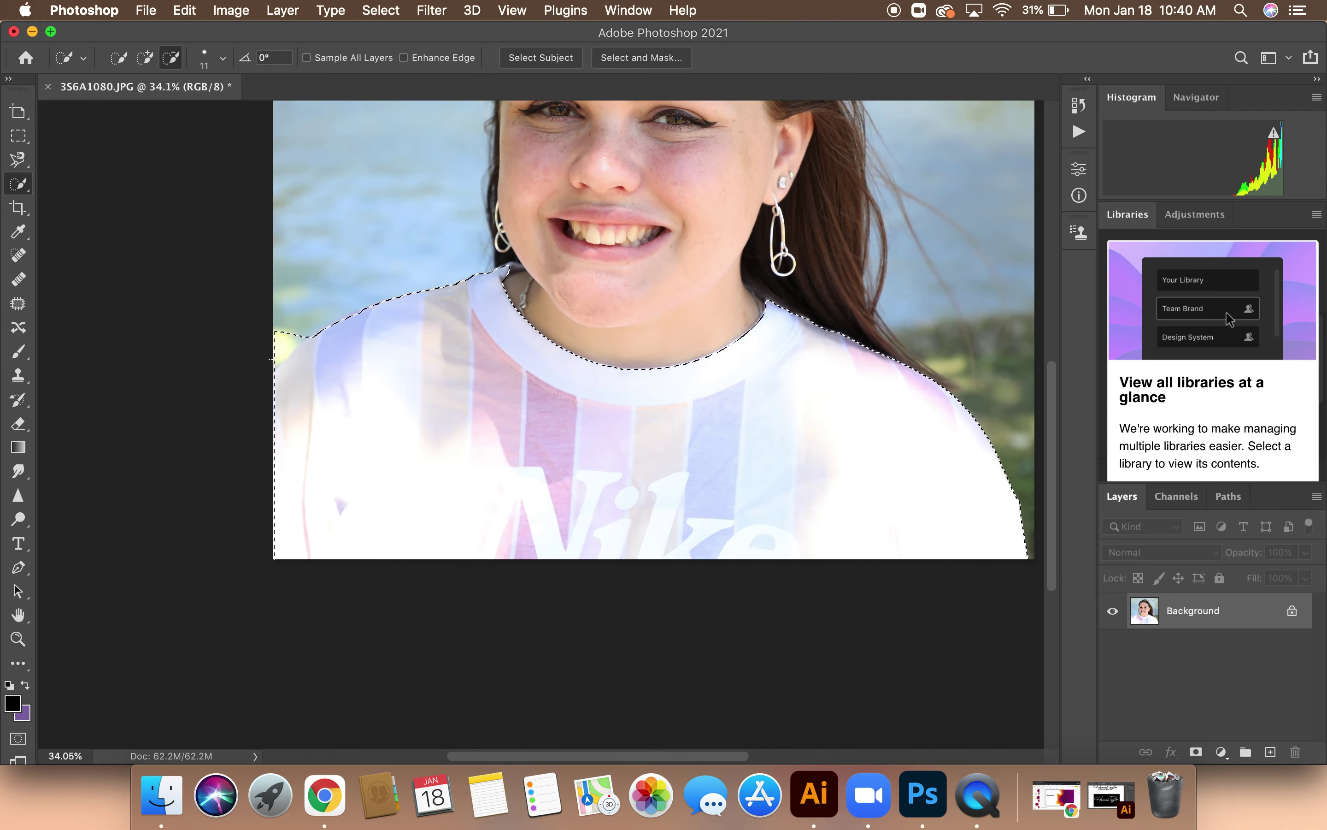
pyautogui.moveTo(272, 359); pyautogui.dragTo(286, 350)
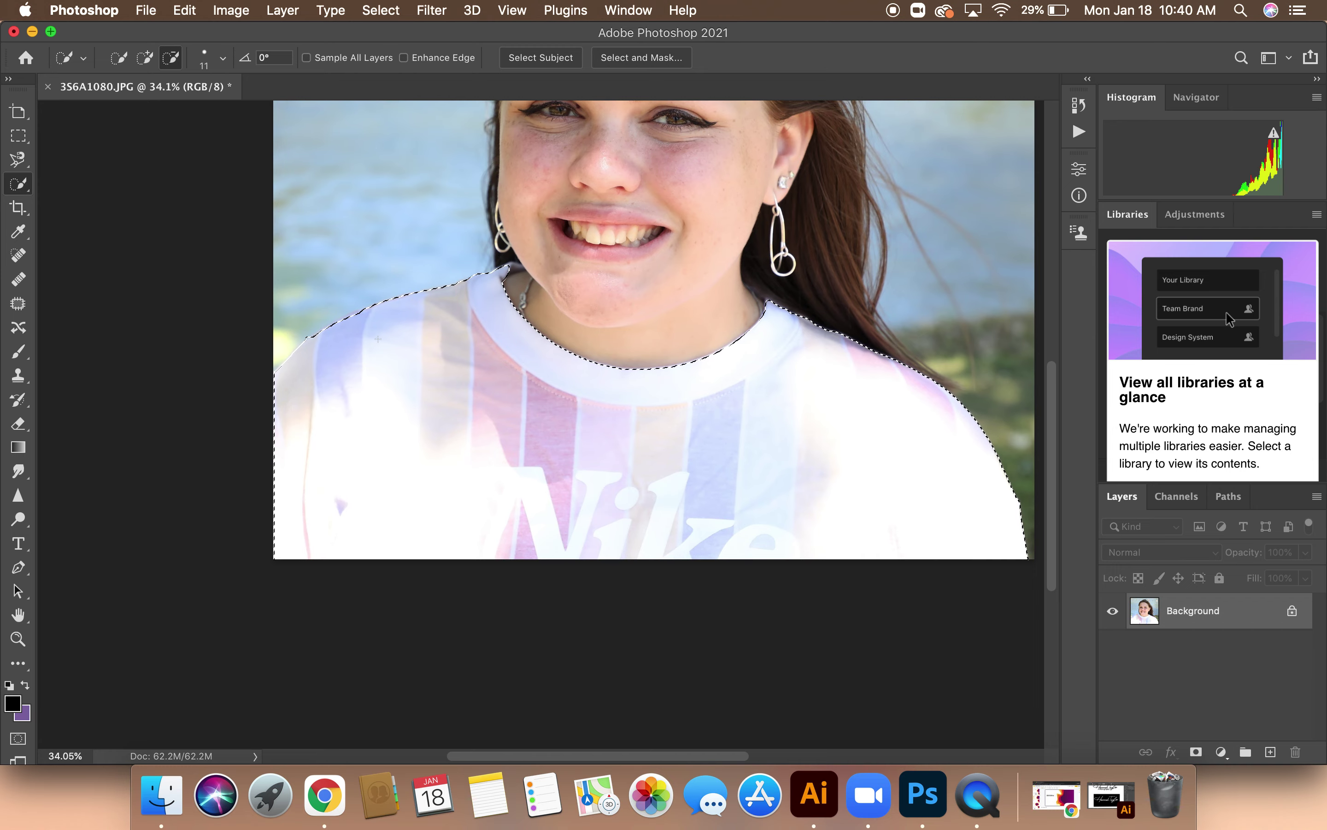
# Step: Deselect and undo to restore the shirt selection, then pan around to check its edges
pyautogui.press('super+d')
pyautogui.scroll(-1, 432, 341)
pyautogui.hscroll(1, 432, 341)
pyautogui.press('super+z')
pyautogui.hscroll(2, 432, 342)
pyautogui.scroll(4, 431, 341)
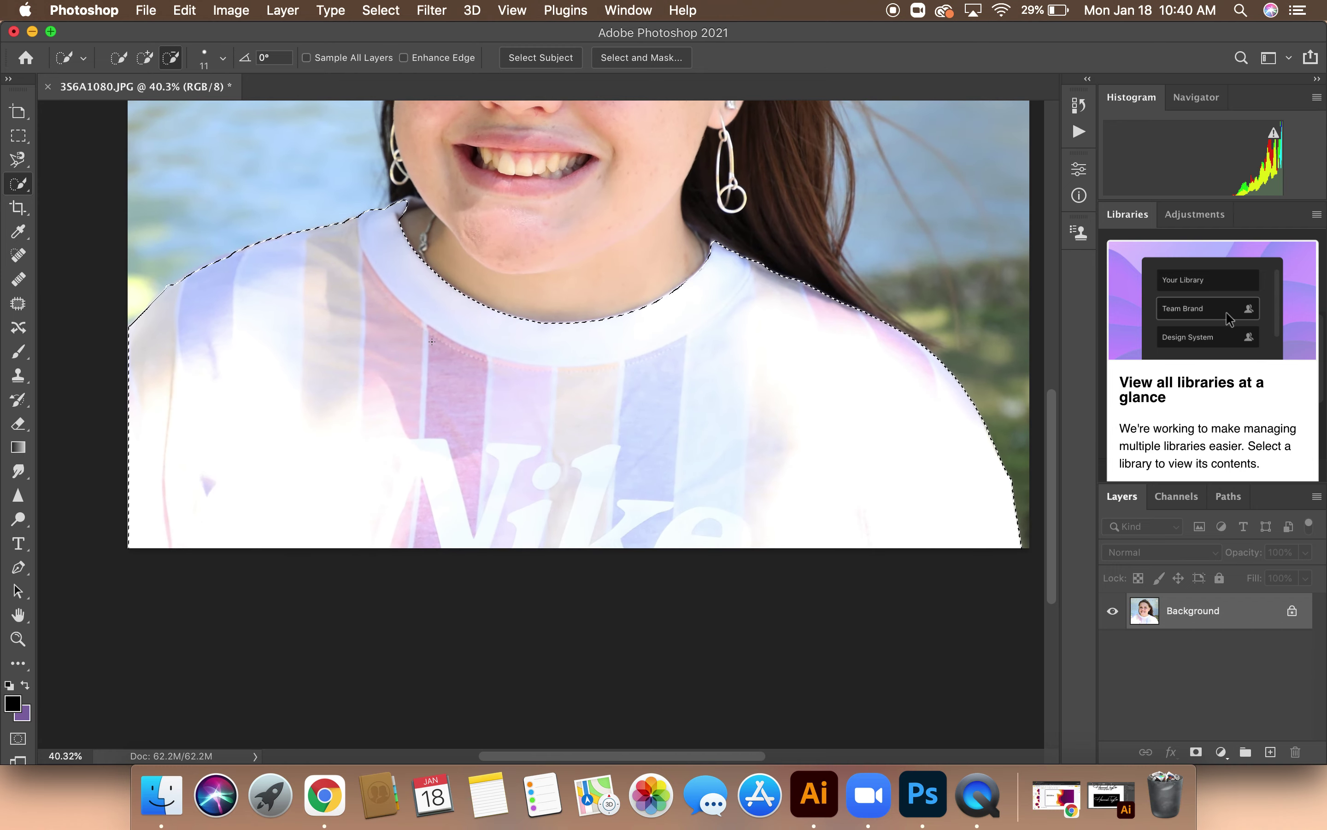
pyautogui.scroll(-3, 432, 341)
pyautogui.scroll(5, 185, 415)
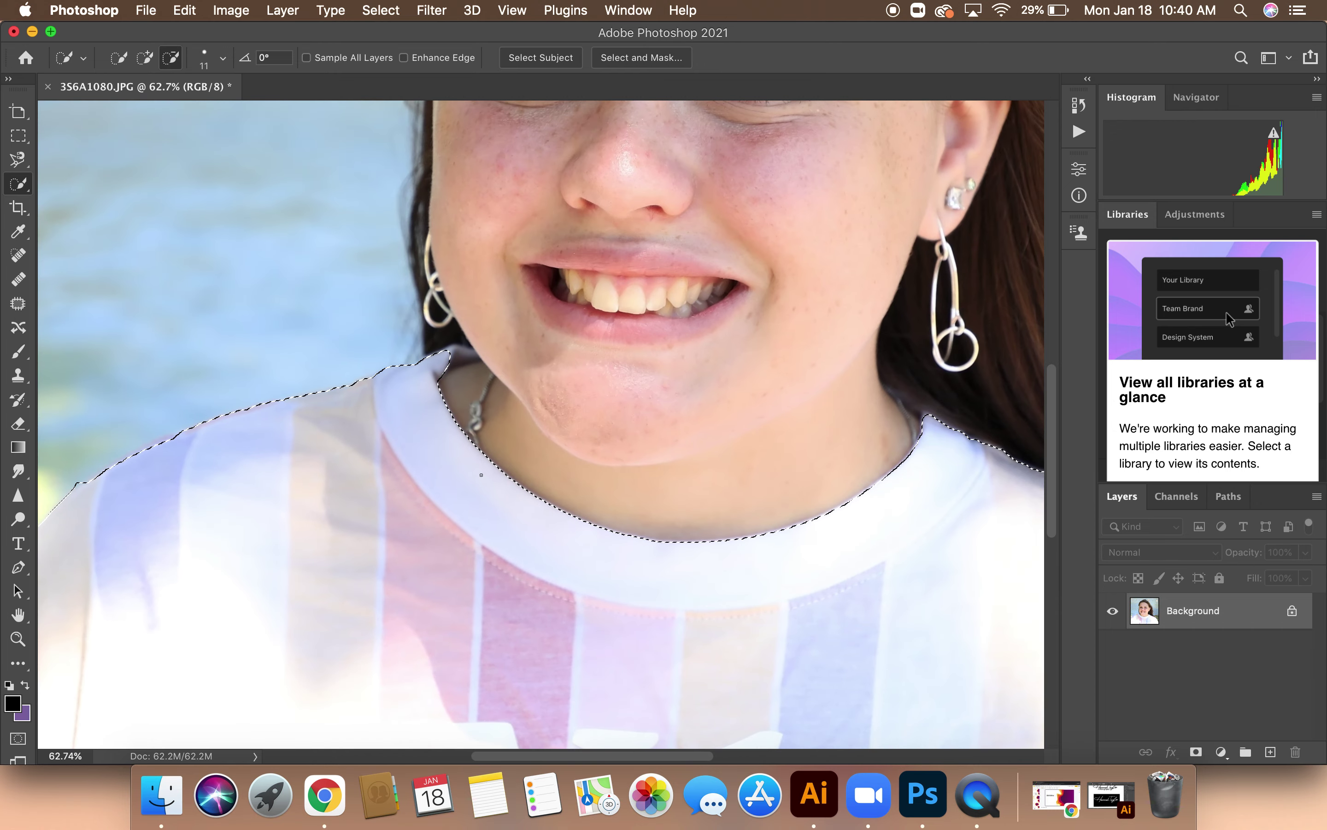
pyautogui.hscroll(-5, 385, 450)
pyautogui.scroll(-6, 387, 453)
pyautogui.hscroll(2, 387, 453)
pyautogui.scroll(5, 387, 452)
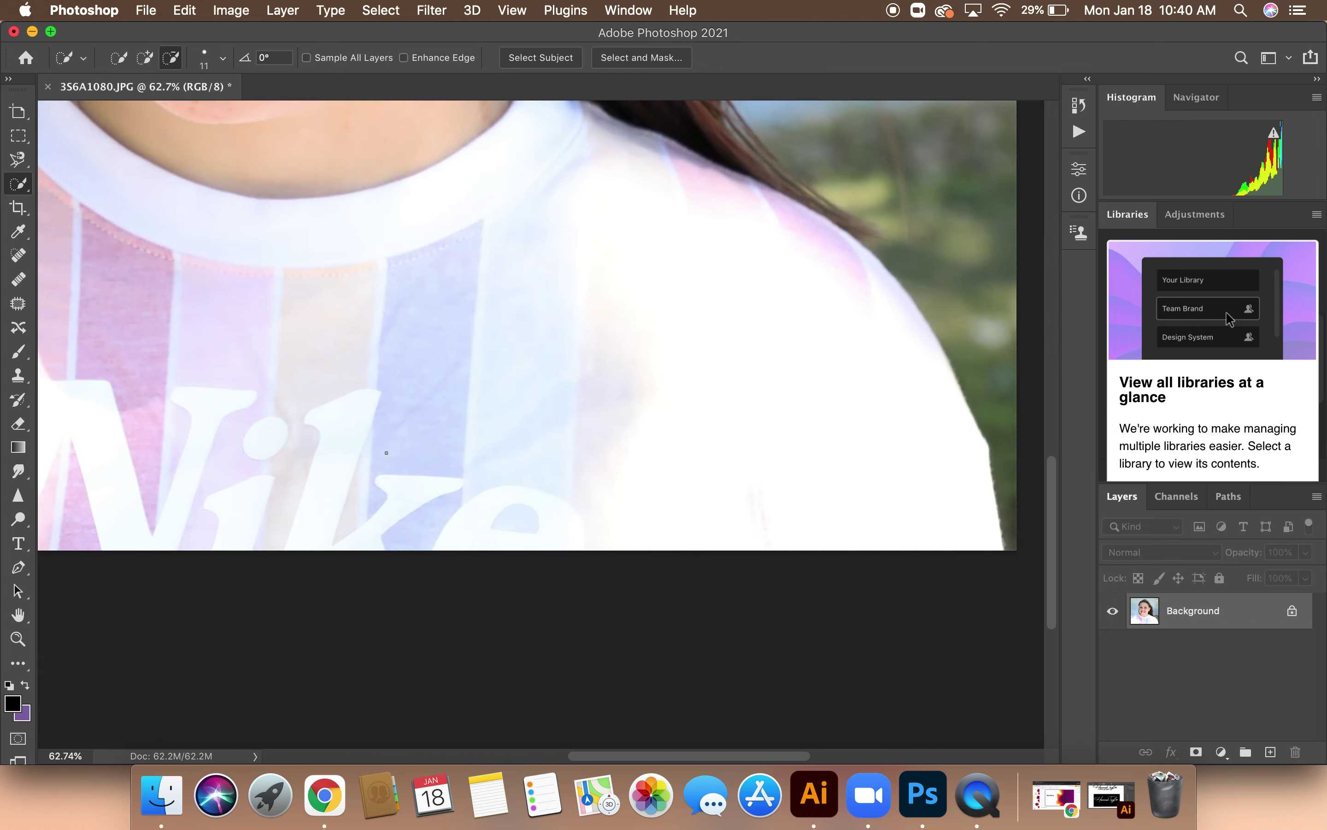
pyautogui.scroll(3, 386, 453)
pyautogui.hscroll(-2, 386, 452)
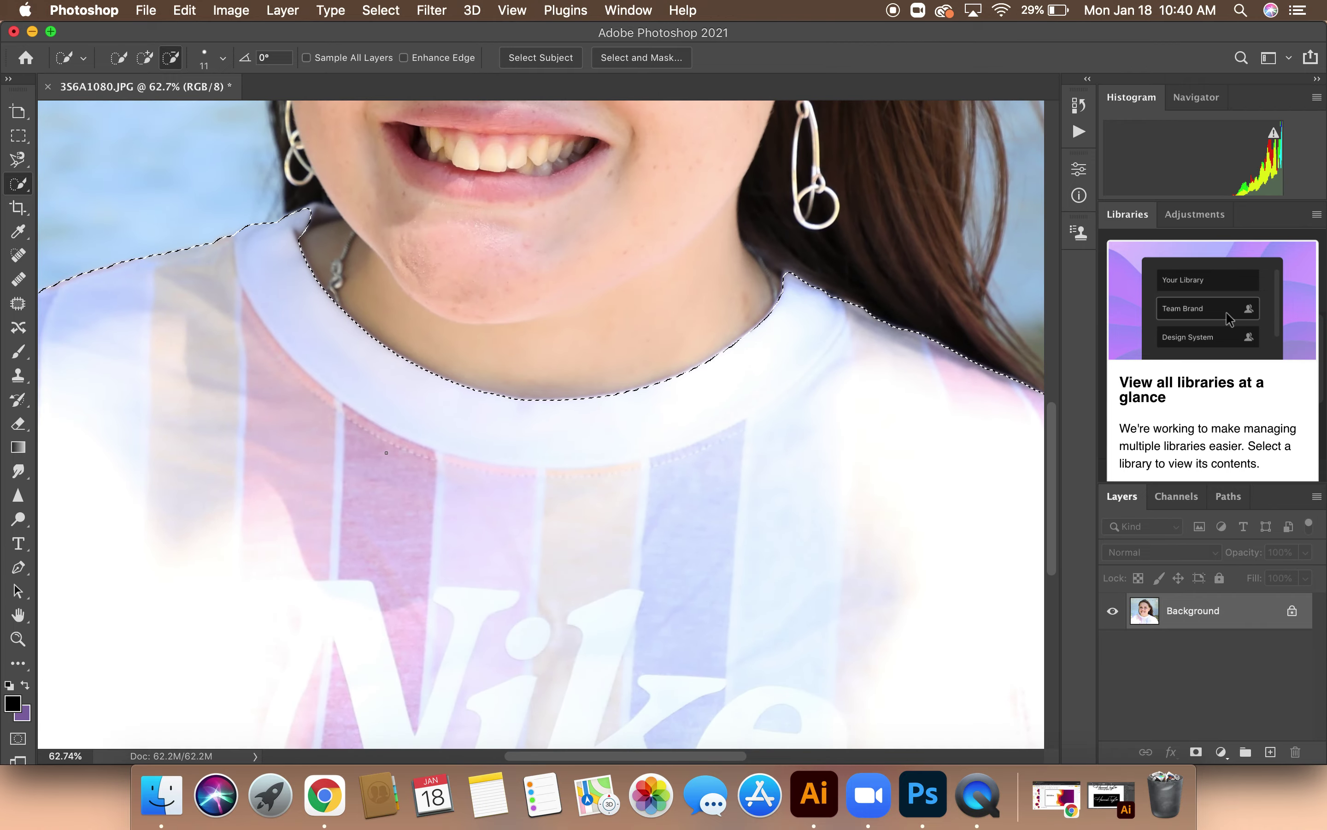
# Step: Apply Brightness/Contrast to the shirt with Brightness set to -26
pyautogui.click(231, 10)
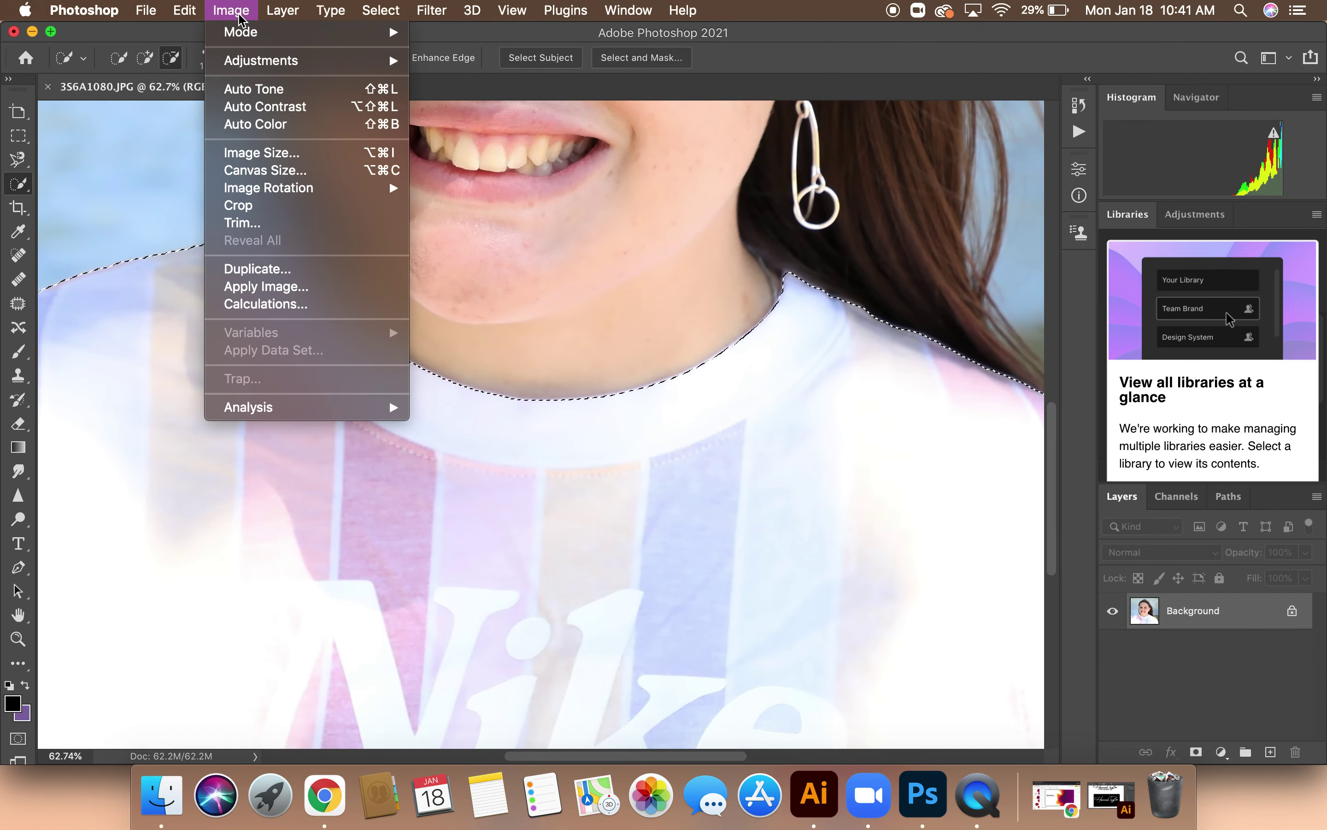
pyautogui.moveTo(265, 61)
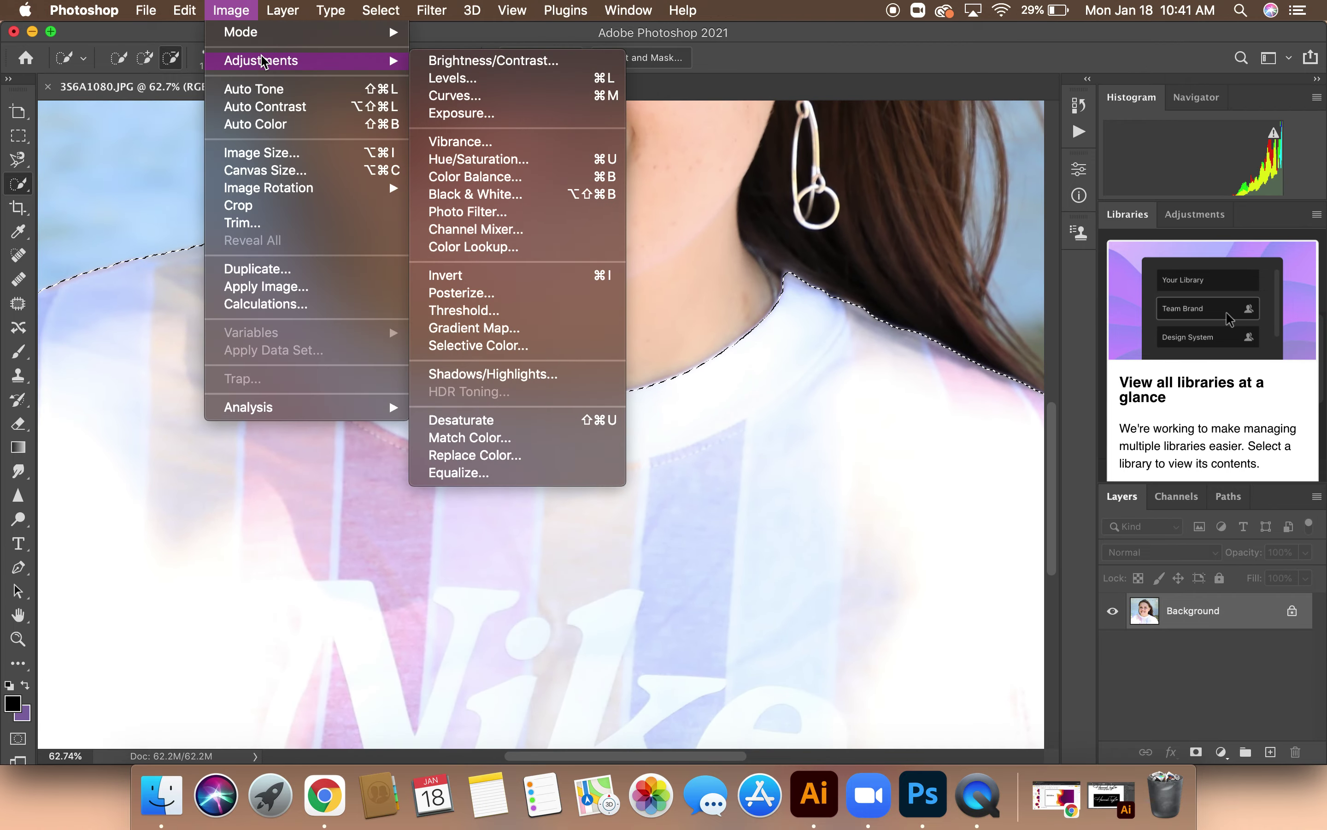
pyautogui.click(474, 60)
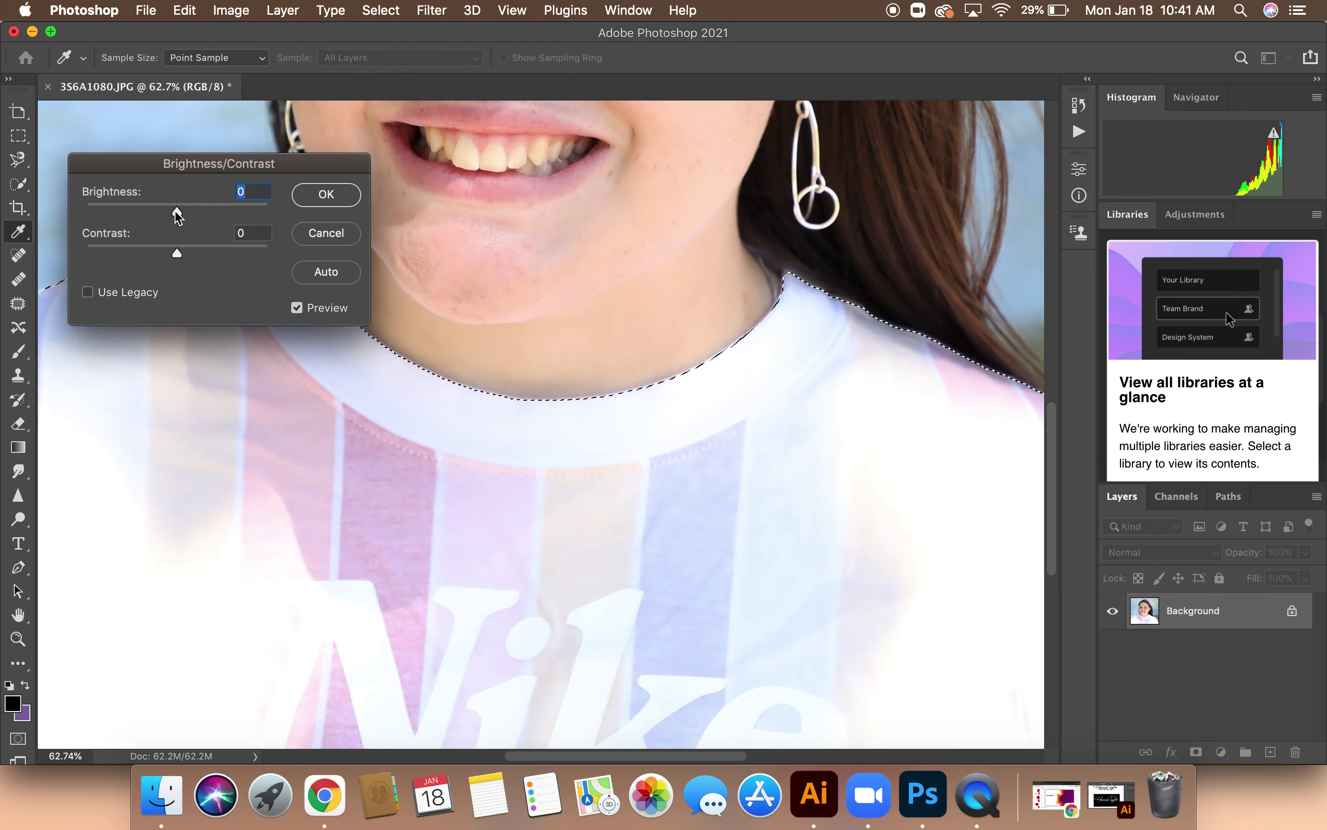
pyautogui.click(174, 214)
pyautogui.moveTo(174, 217); pyautogui.dragTo(208, 253)
pyautogui.click(336, 195)
pyautogui.press('w')
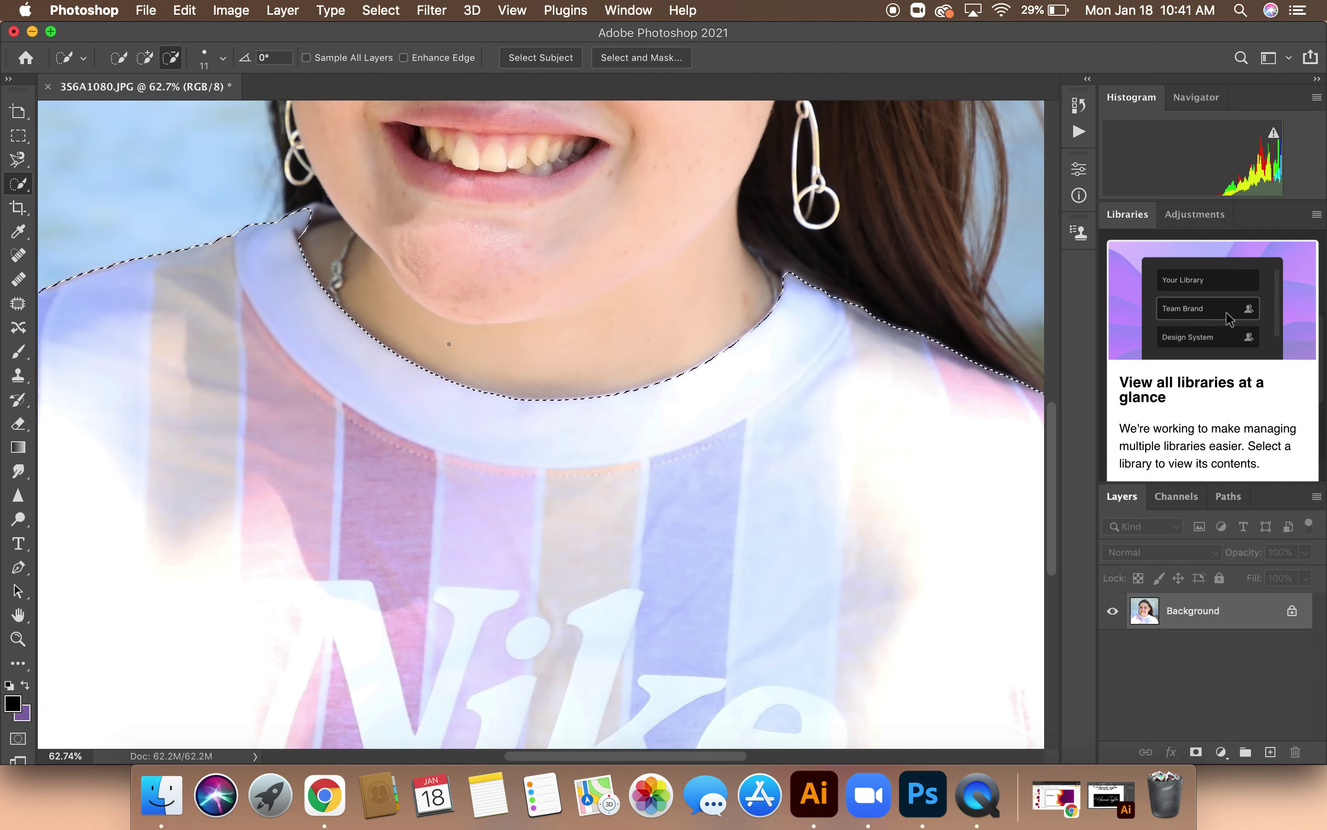
# Step: Drop the shirt selection with Cmd+D
pyautogui.scroll(-3, 448, 344)
pyautogui.scroll(-1, 449, 344)
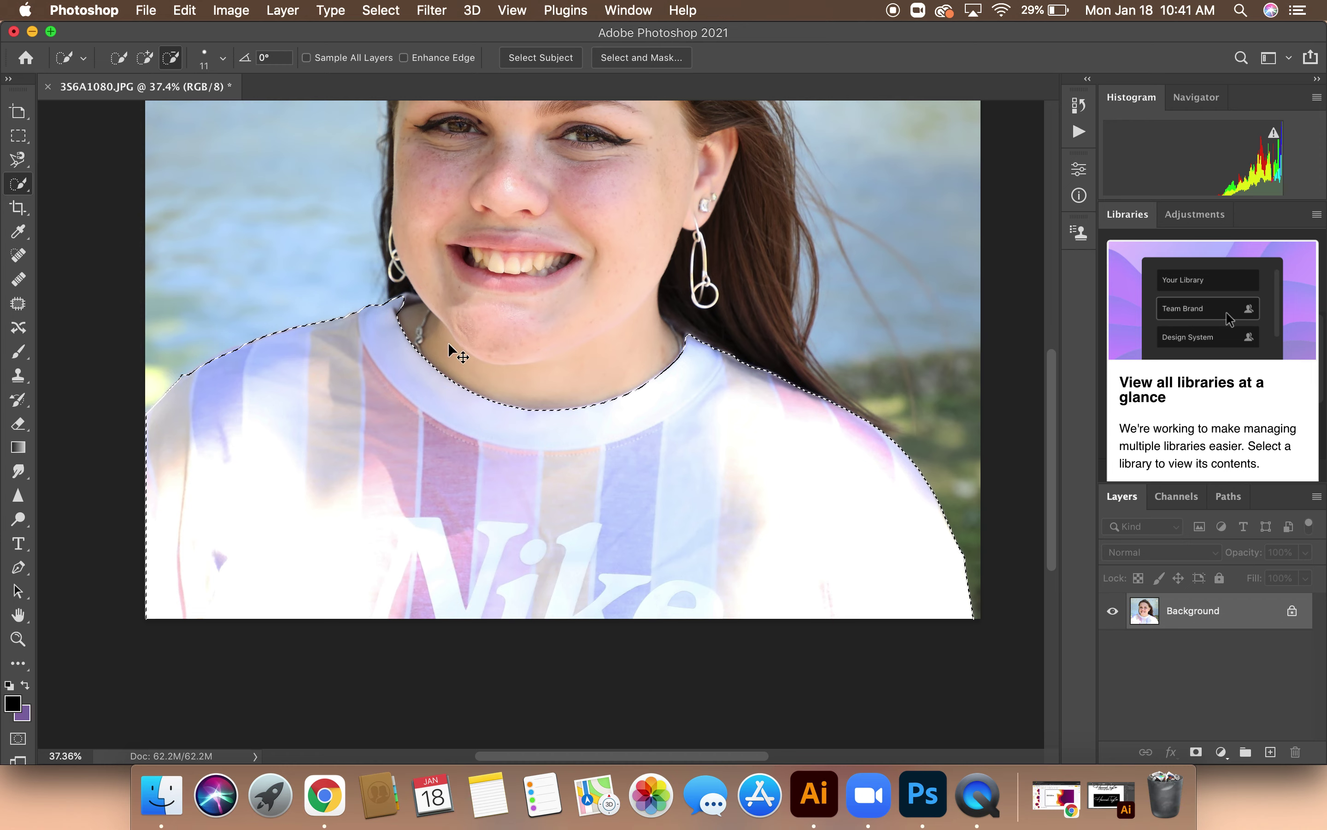
pyautogui.press('super+d')
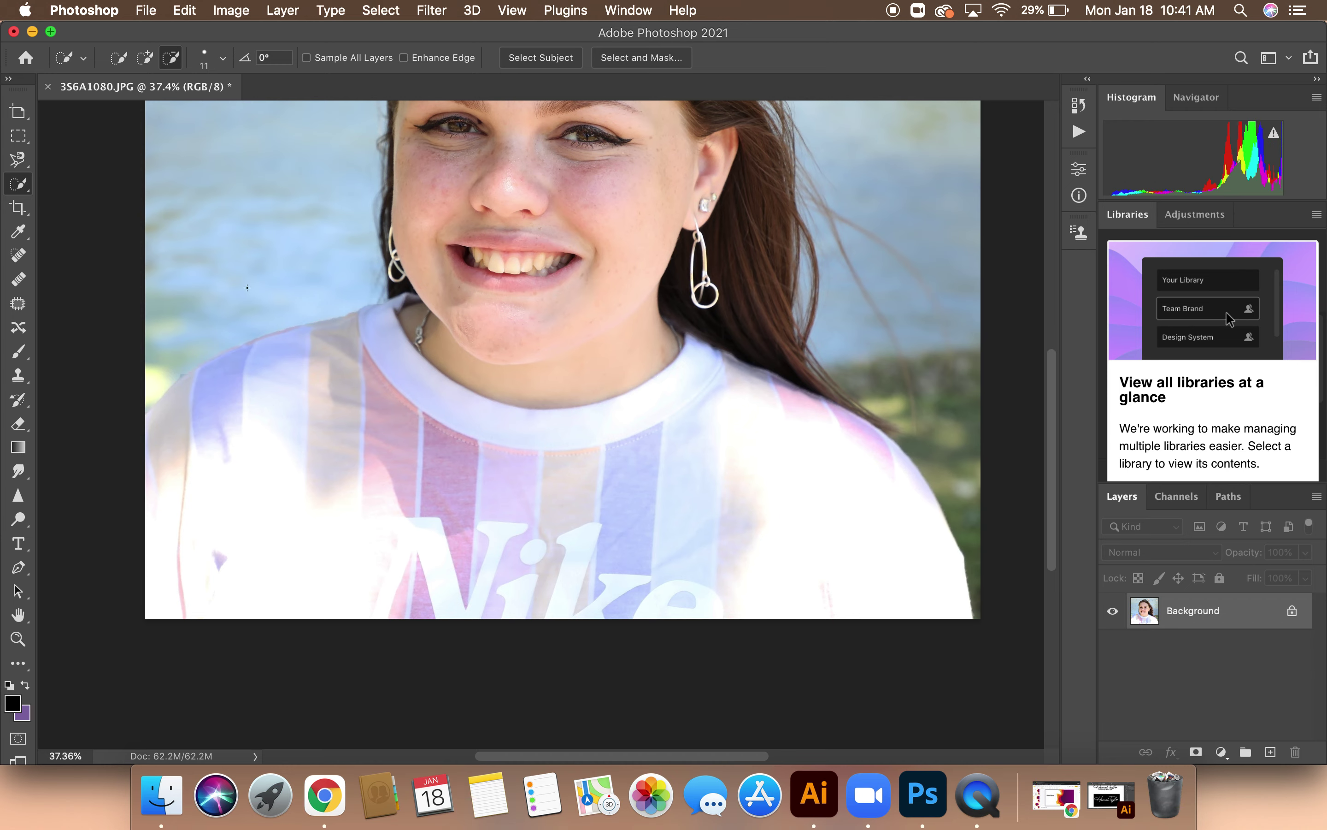
pyautogui.scroll(-4, 318, 285)
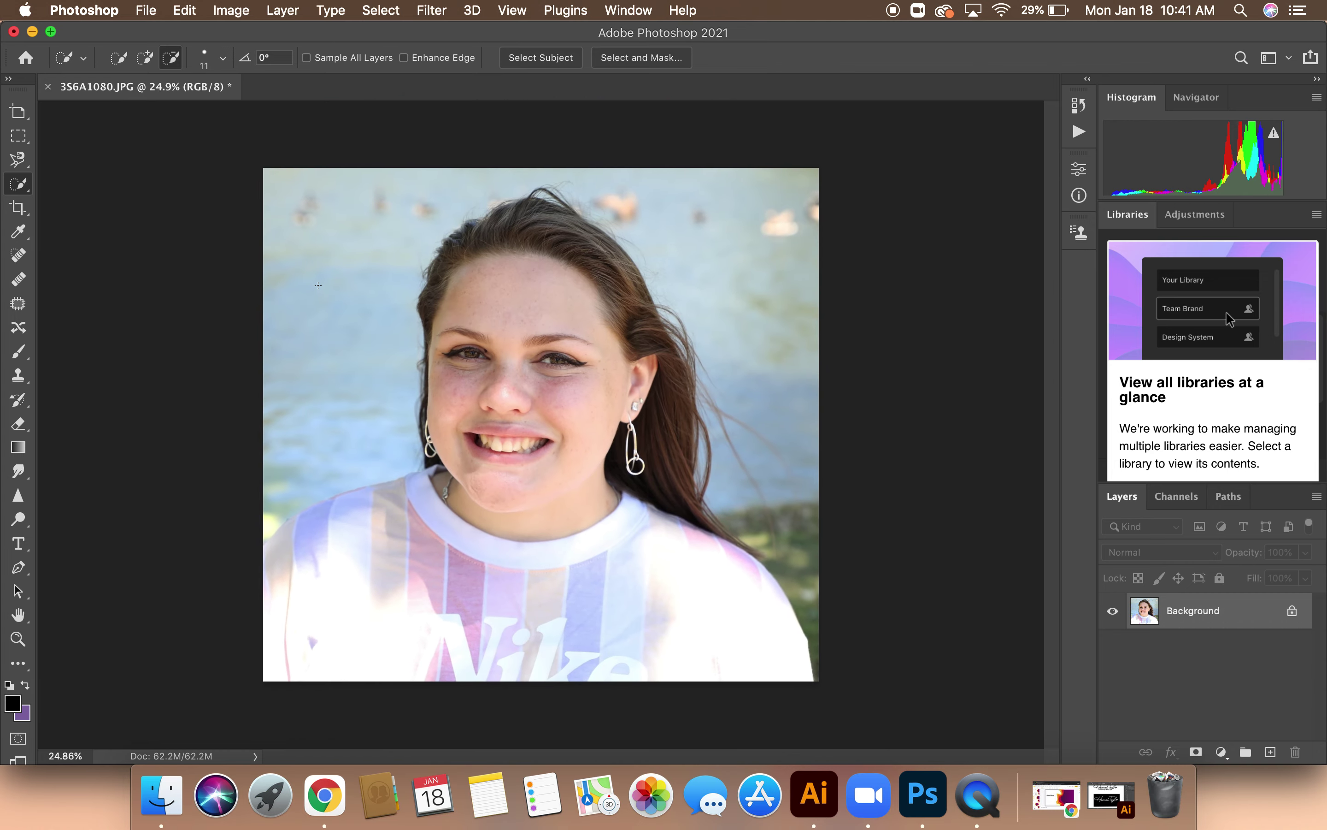
pyautogui.click(145, 10)
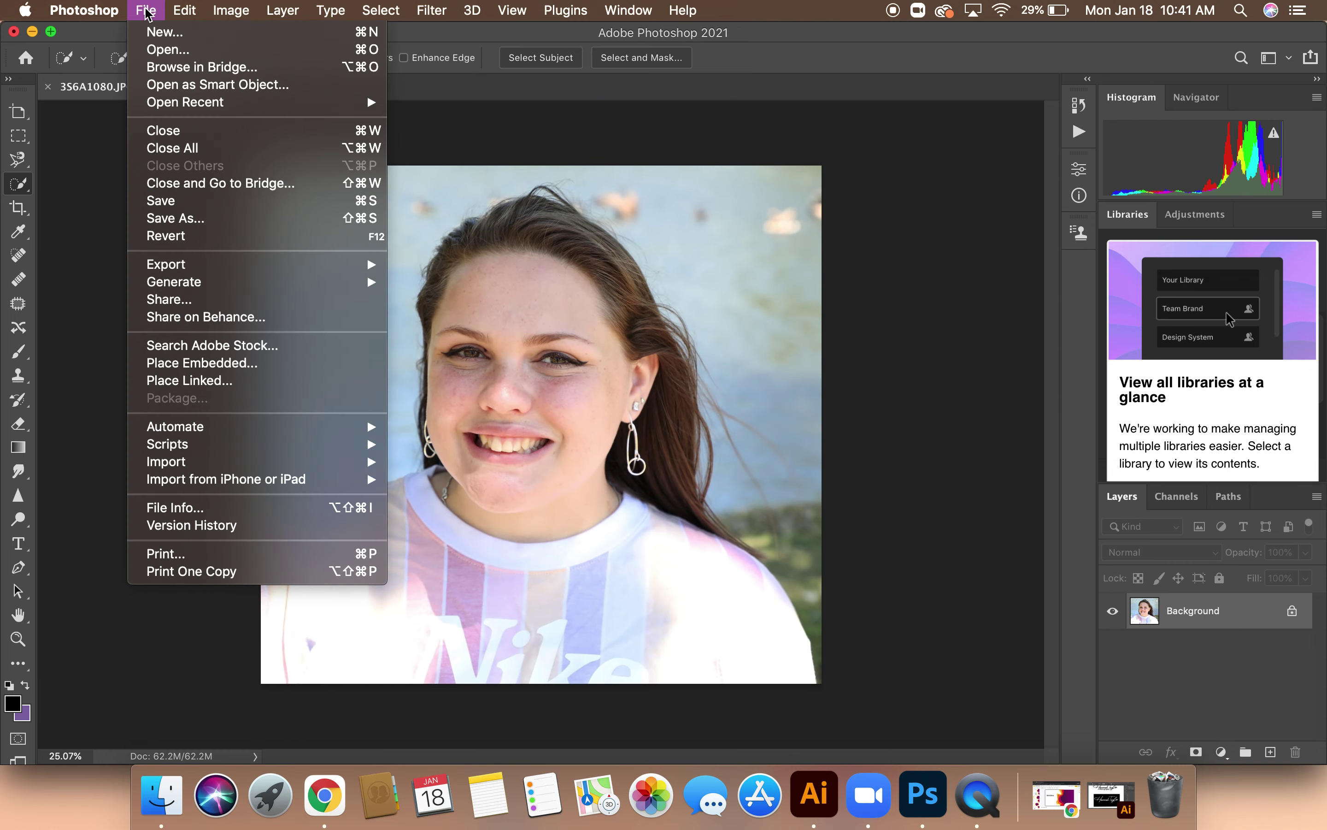
# Step: Save the portrait as sam.jpg in JPEG format, bringing up JPEG Options at Quality 8
pyautogui.click(193, 219)
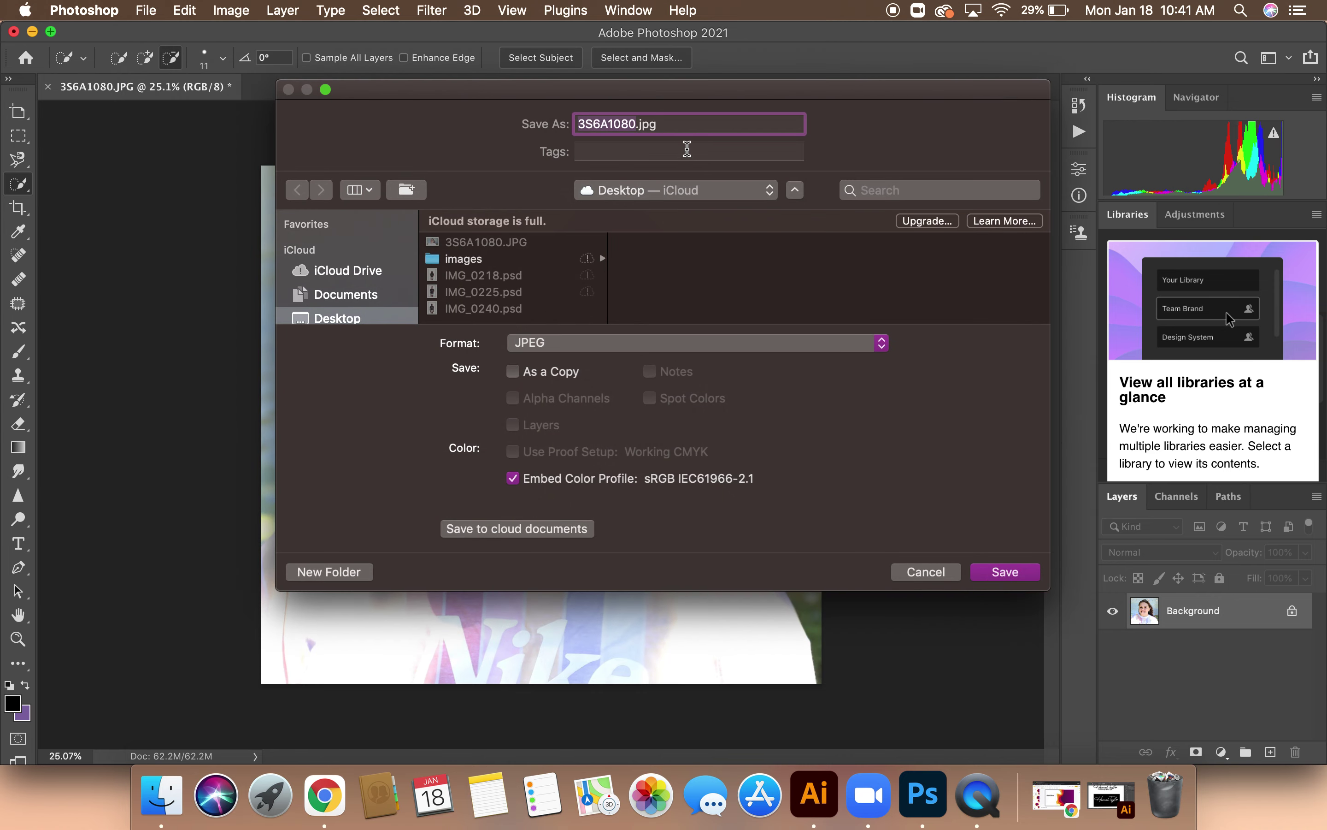
pyautogui.press('BackSpace')
pyautogui.write('sam')
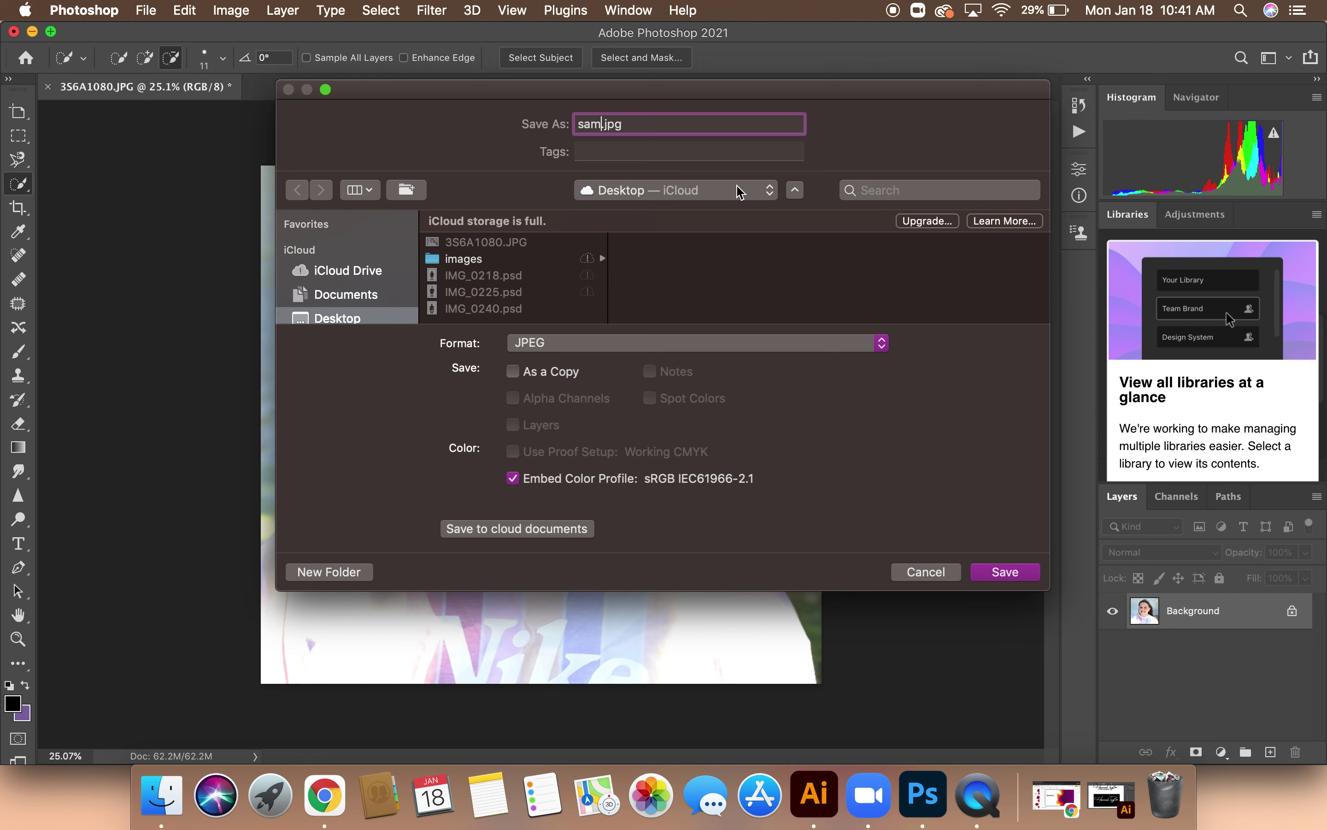
pyautogui.click(754, 345)
pyautogui.click(756, 361)
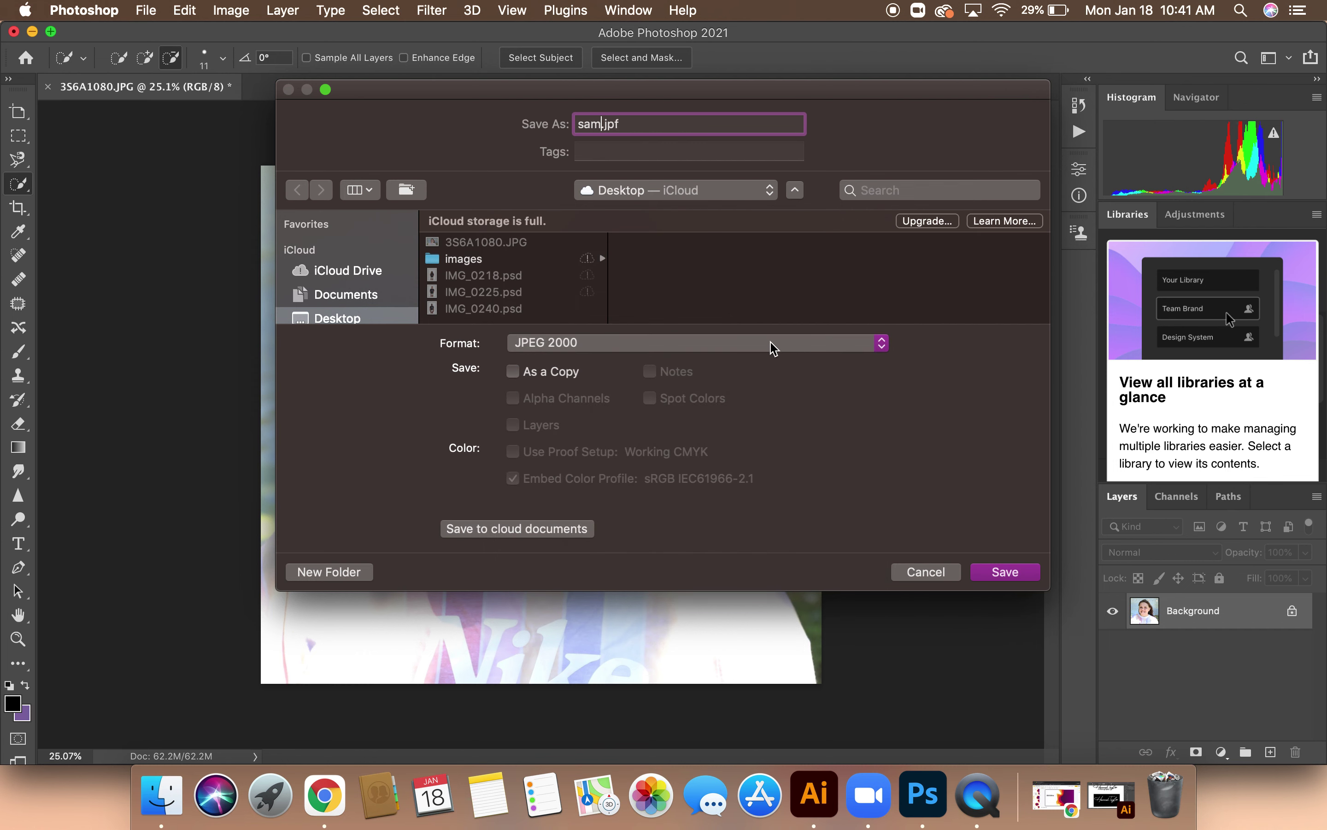
pyautogui.click(774, 345)
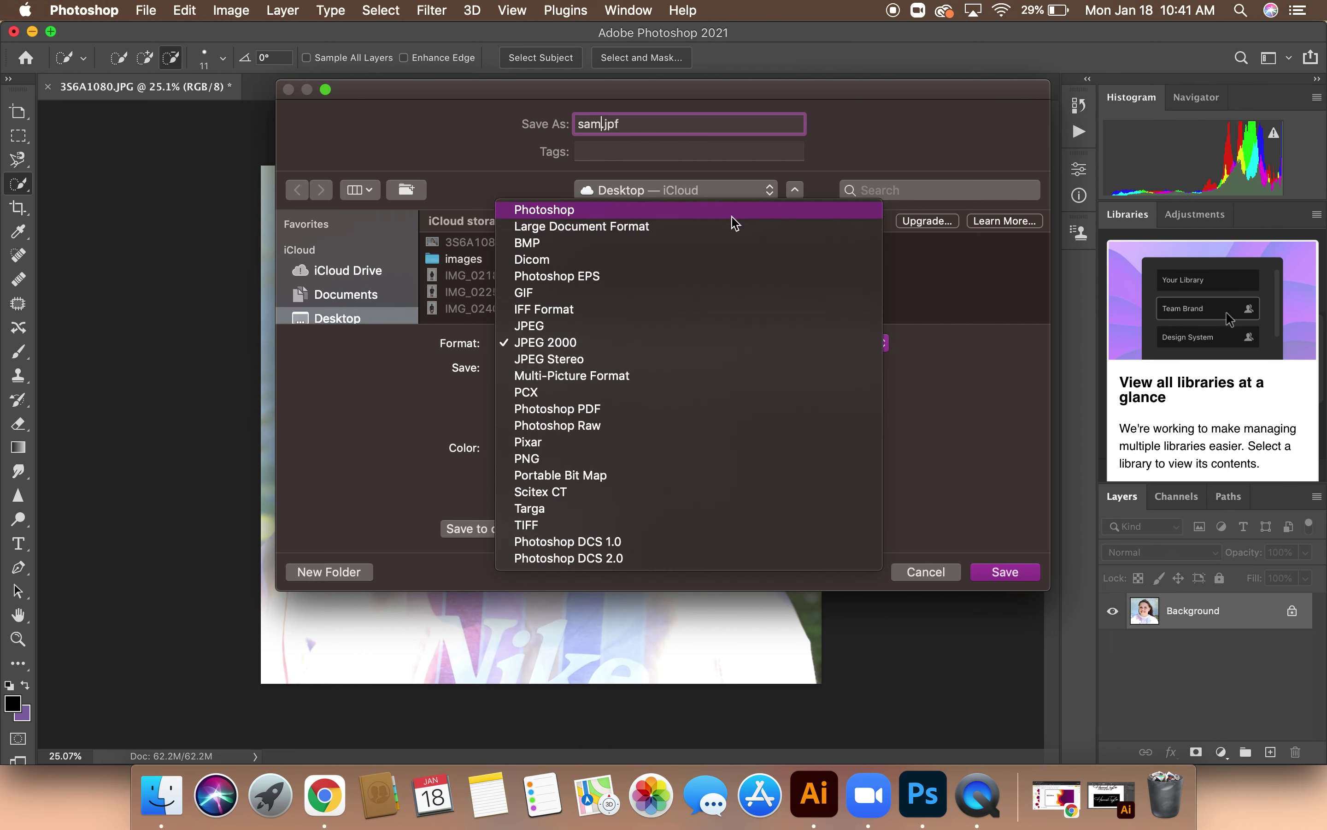
pyautogui.click(684, 327)
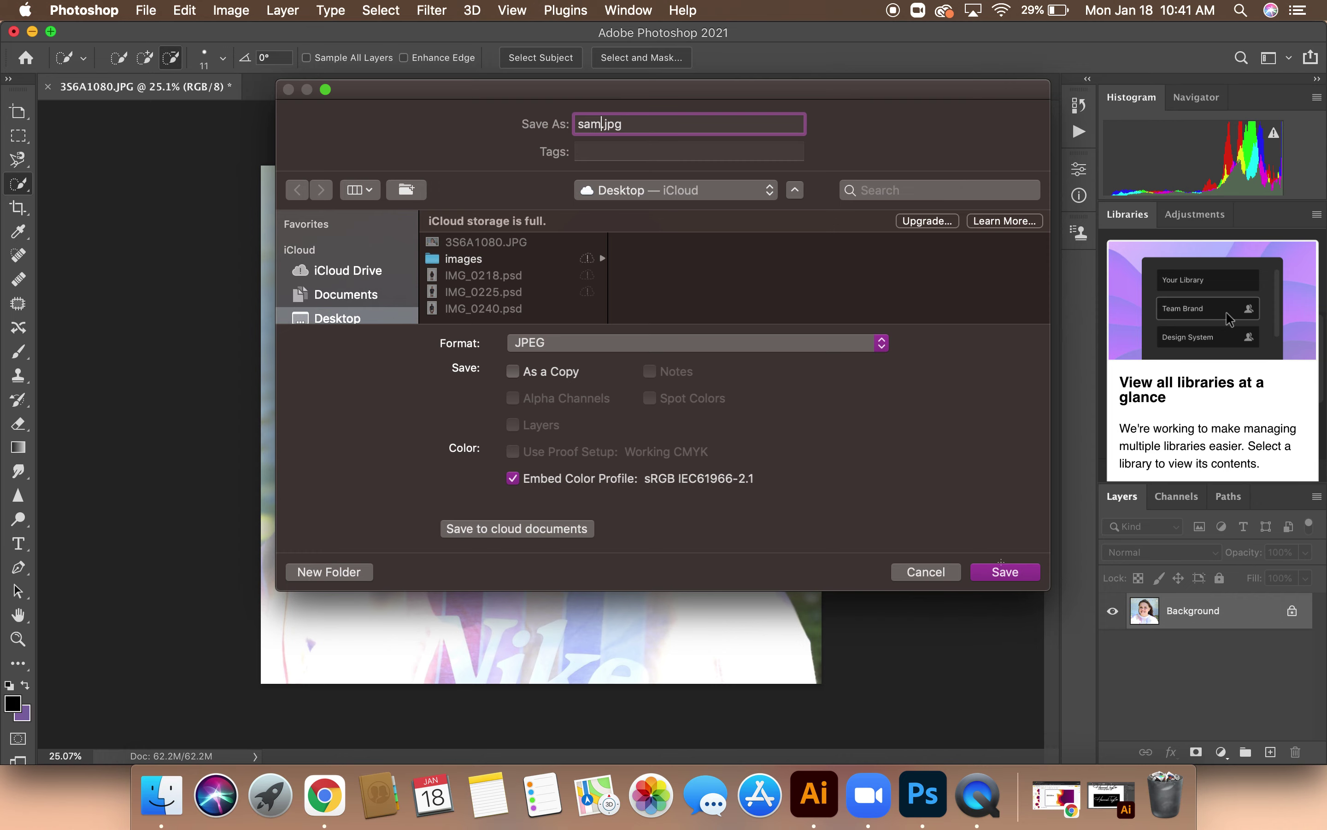
pyautogui.click(1004, 572)
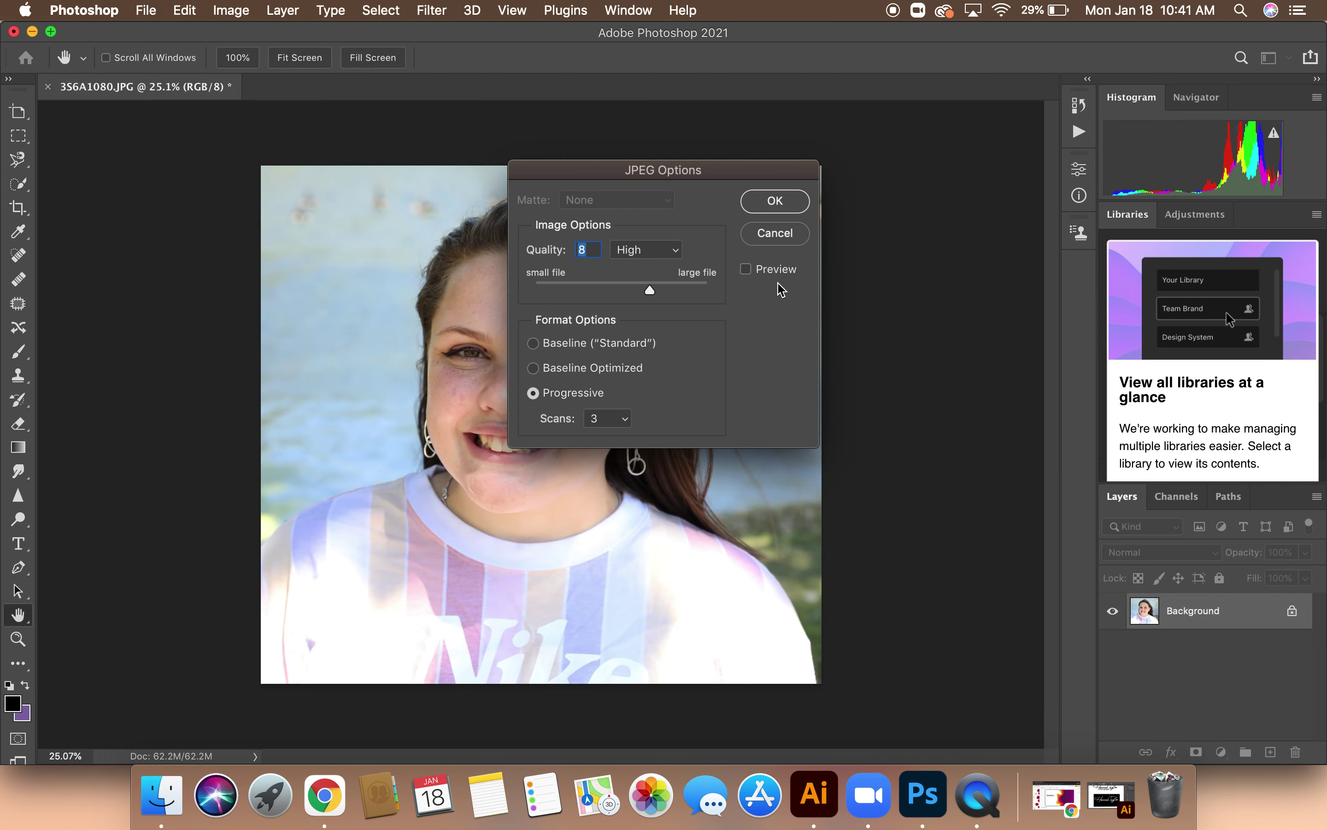